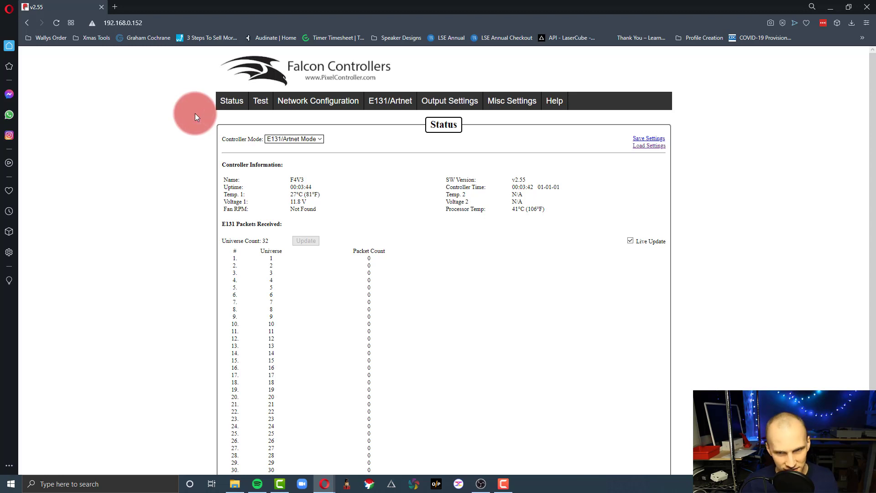
Step: Select the browser address bar to change the Falcon F4V3 web interface address
click(156, 19)
Step: Disable DHCP, keep static IP 192.168.0.152, and save and reboot the controller
click(309, 104)
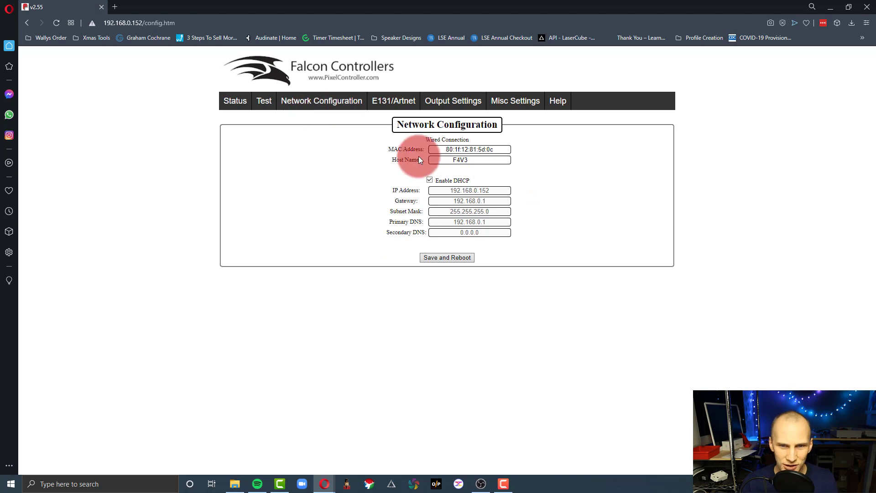
click(429, 181)
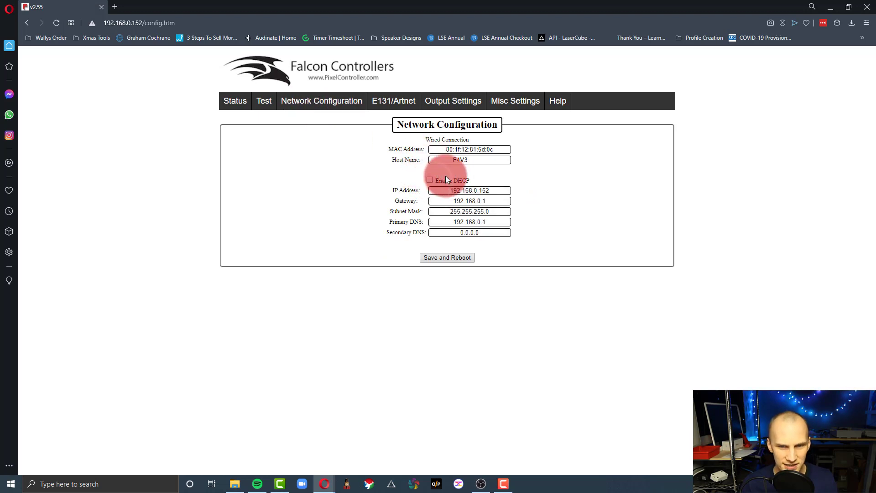
drag(438, 190, 512, 184)
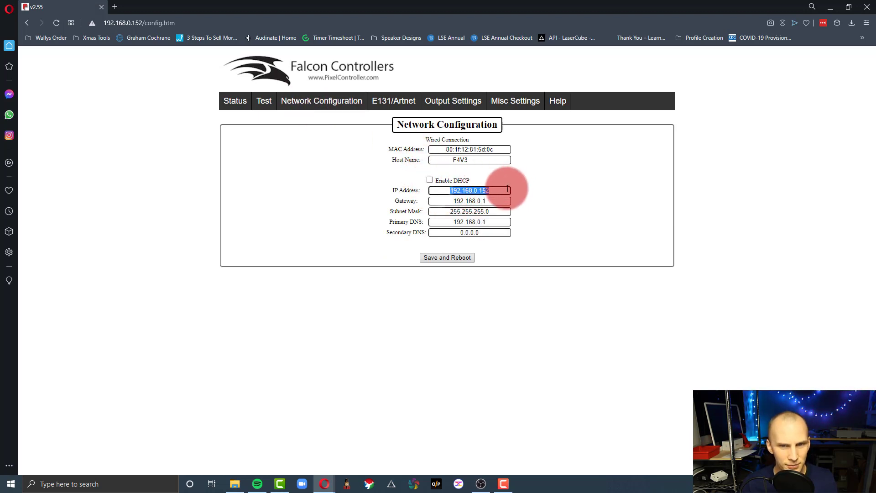
click(505, 188)
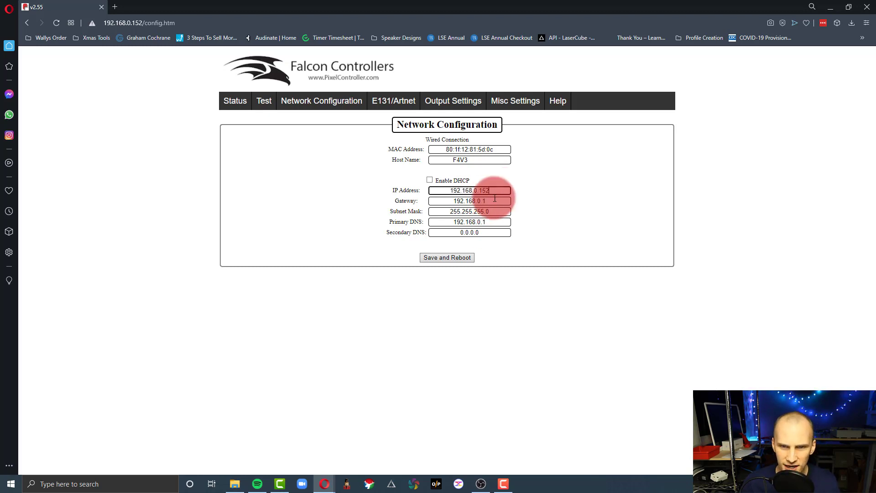
click(543, 196)
click(447, 257)
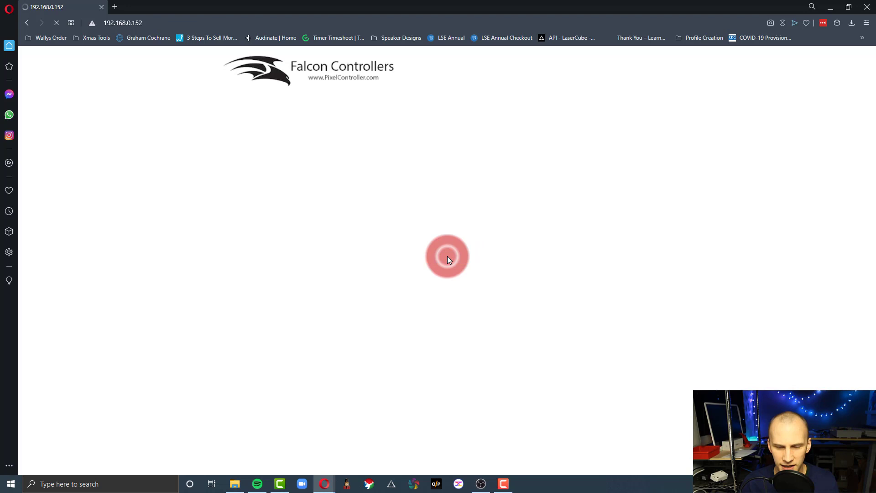
Step: Launch xLights64 from Windows search
key(super)
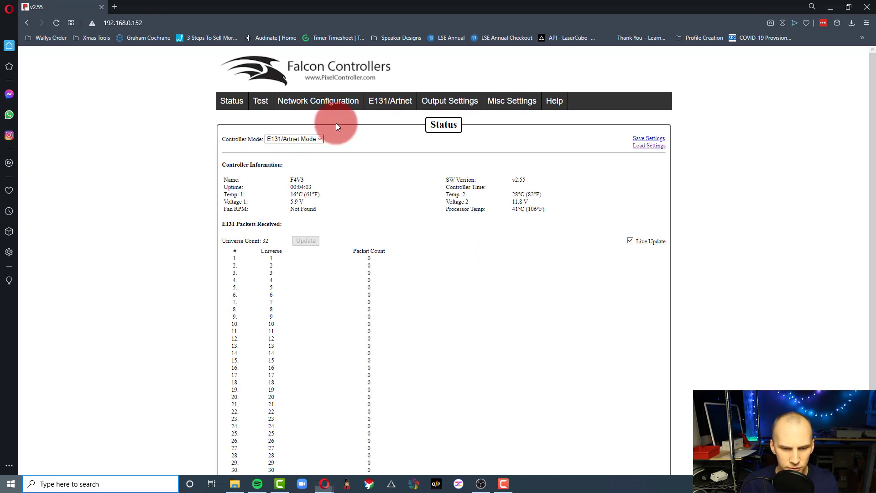
text(xlights64)
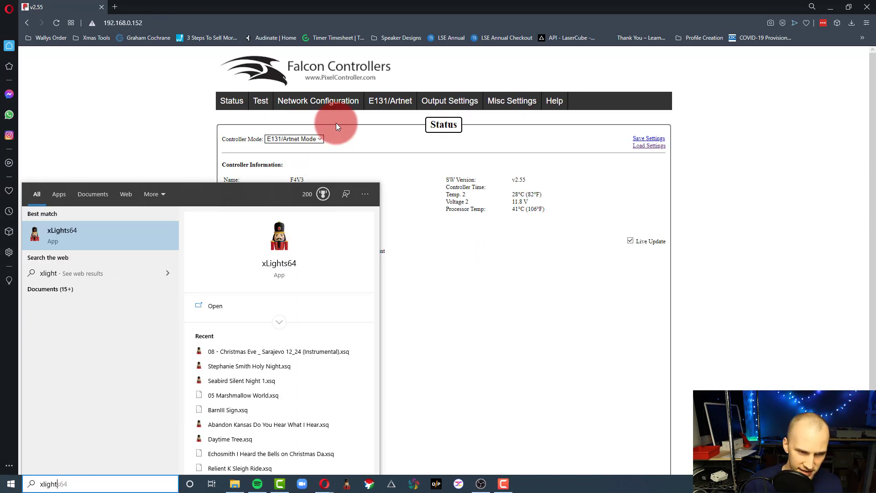
key(Return)
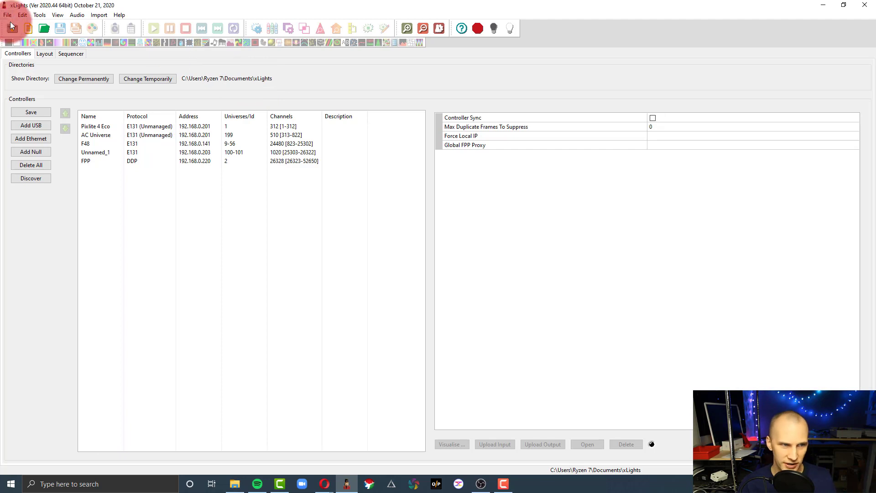
Step: Bring up the Open Sequence dialog and browse the xLights folder's options
click(42, 29)
click(170, 117)
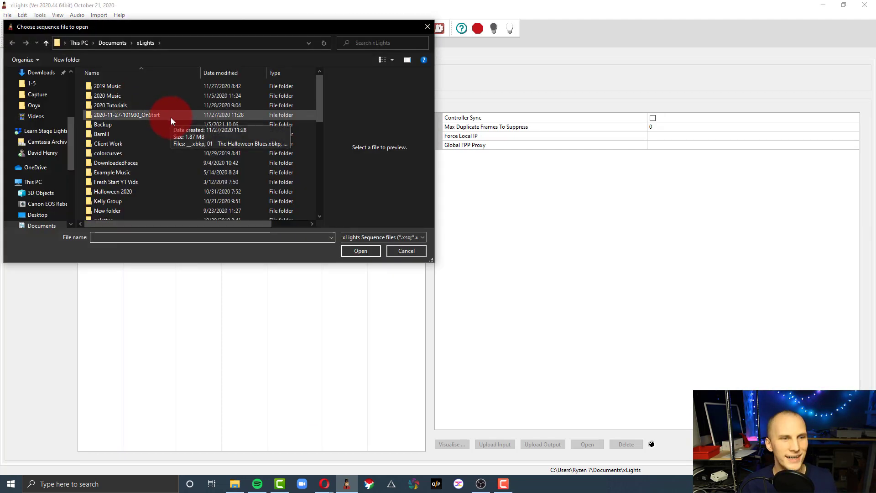
right_click(206, 132)
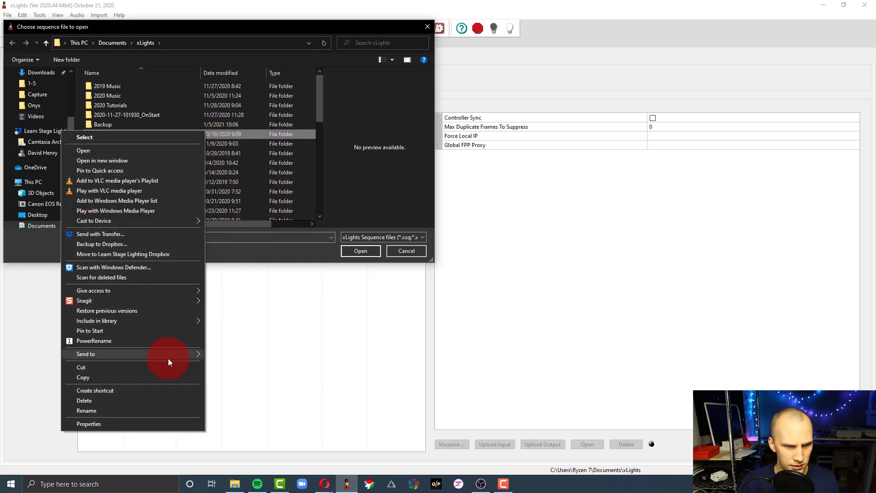
mouse_move(190, 291)
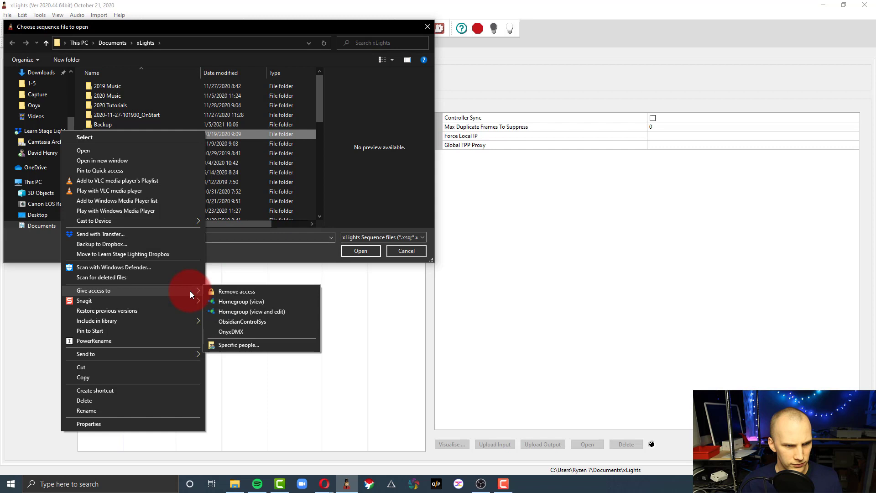
click(323, 119)
drag(322, 111, 310, 231)
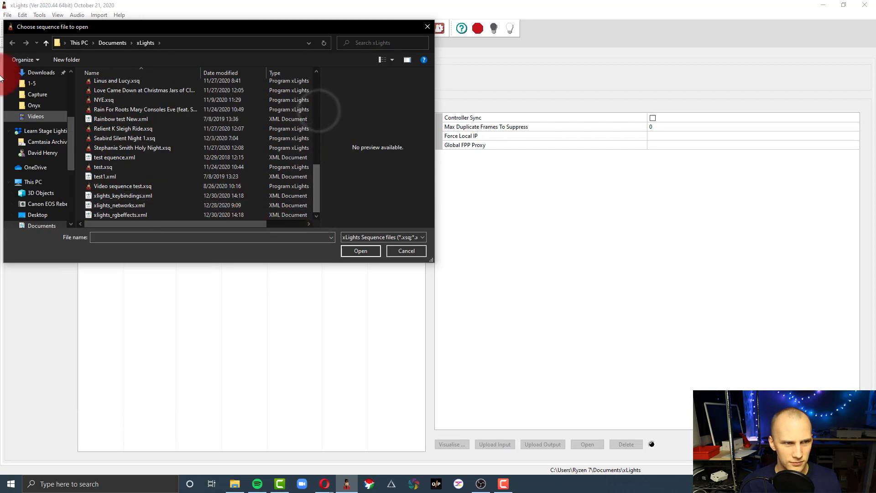
right_click(139, 222)
right_click(142, 218)
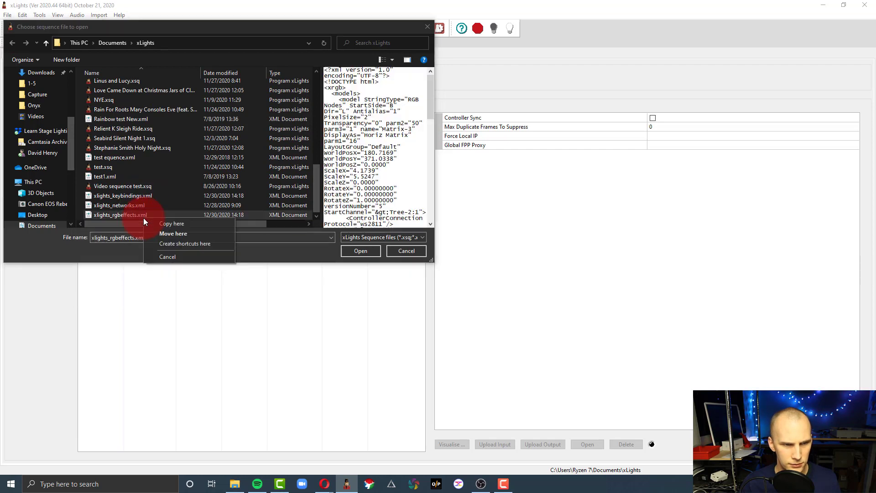
Step: Create a new folder named 2021 Youtube Tutorial and open it
right_click(171, 175)
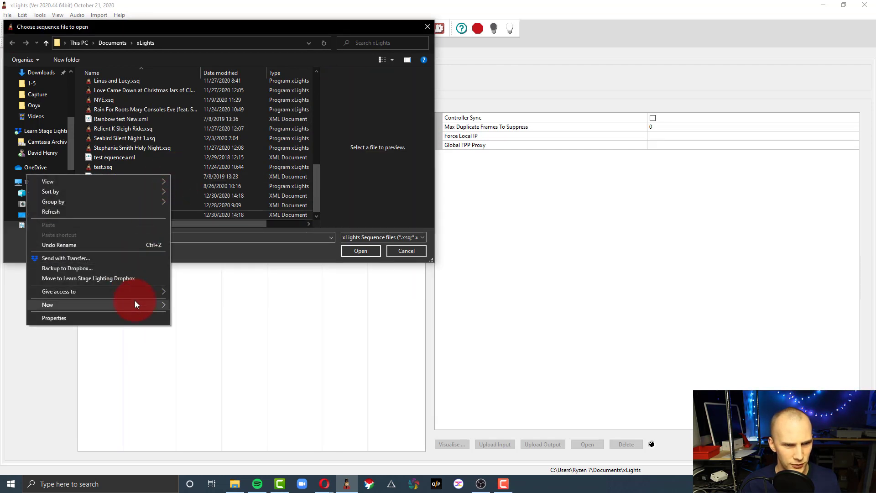
mouse_move(135, 301)
click(171, 305)
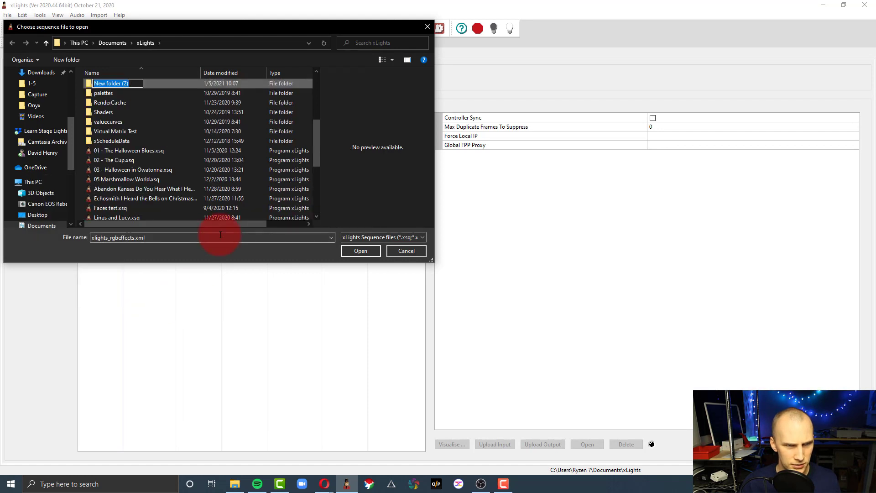
text(29)
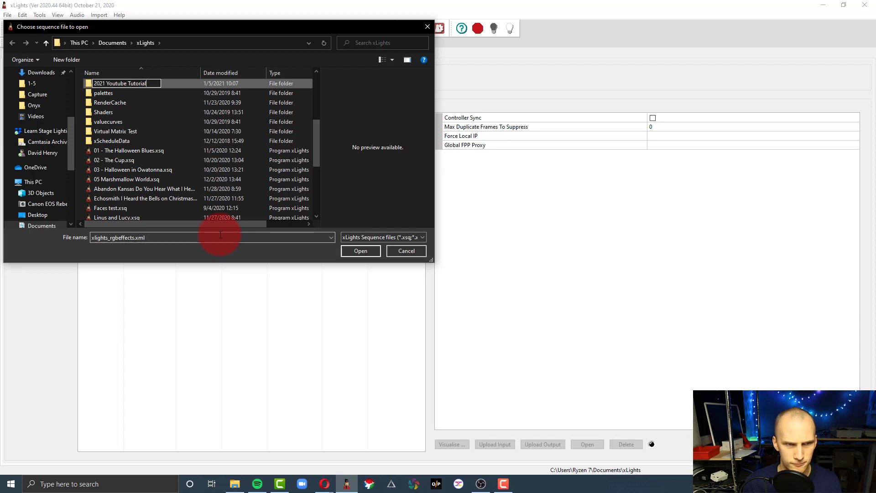
double_click(120, 83)
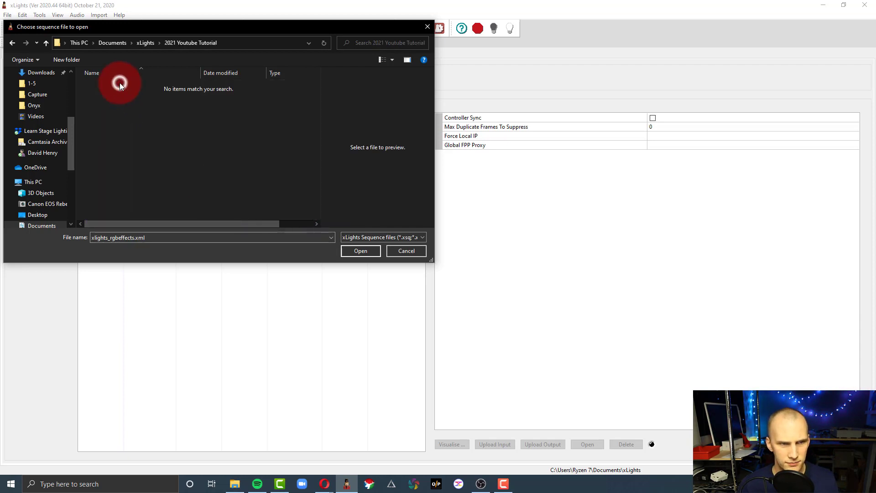
Step: Cancel the sequence file chooser without opening a file from the empty folder
click(361, 251)
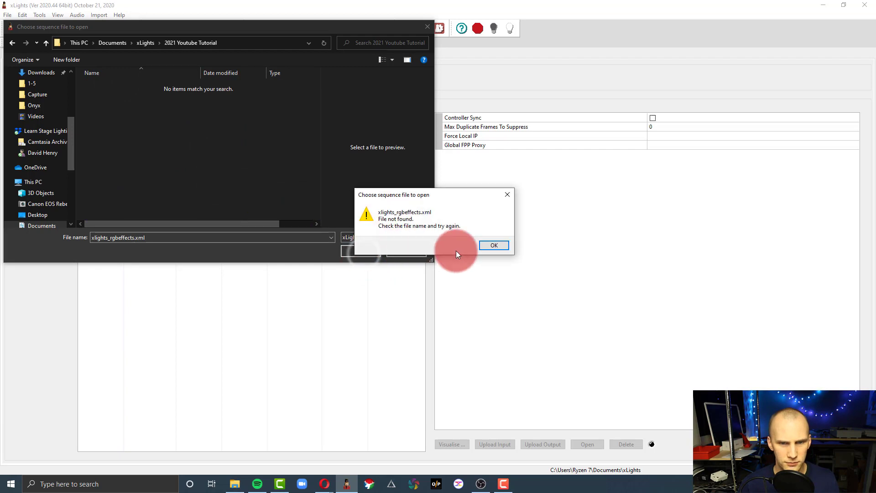
click(494, 245)
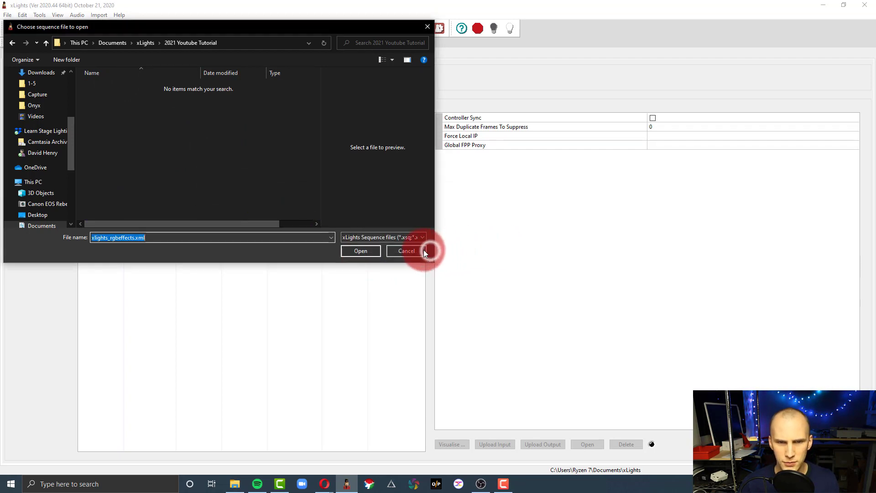
key(BackSpace)
click(361, 251)
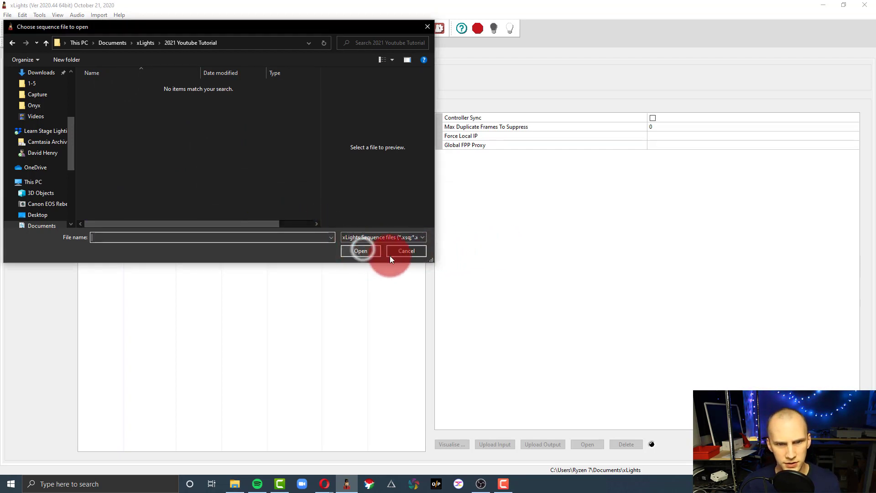
click(405, 252)
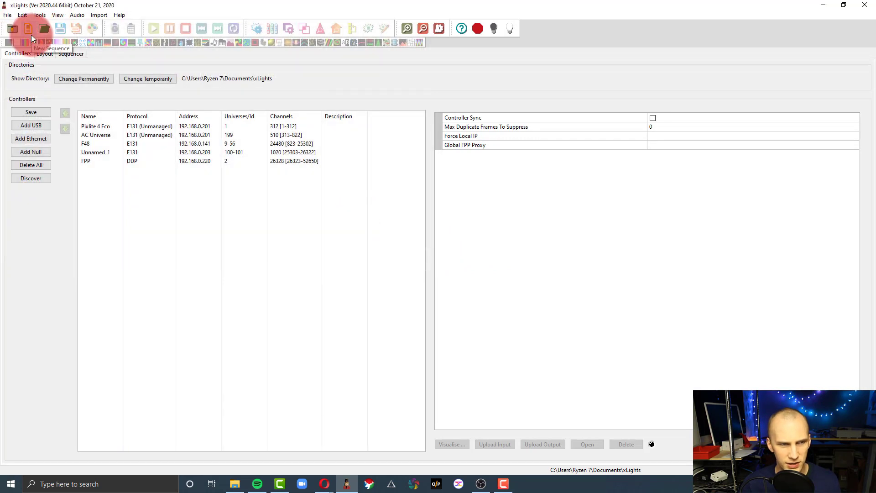
Step: Permanently change the show directory to the 2021 Youtube Tutorial folder
click(81, 80)
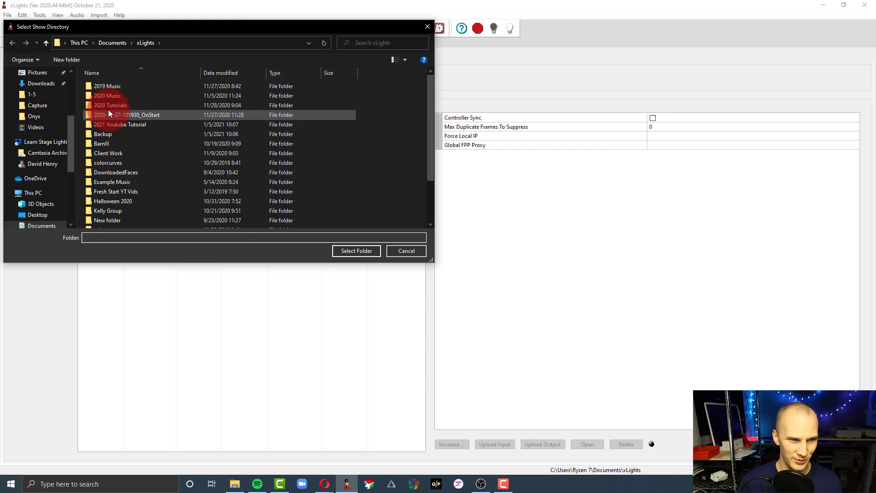
double_click(120, 123)
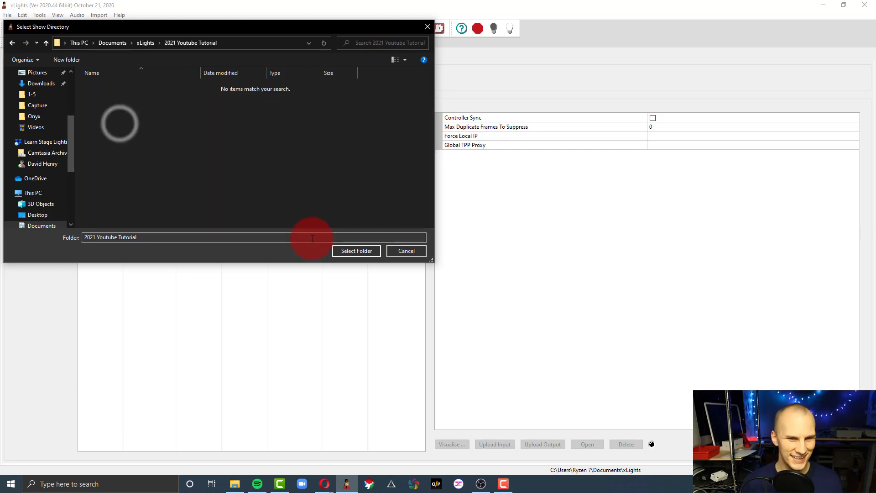
click(351, 251)
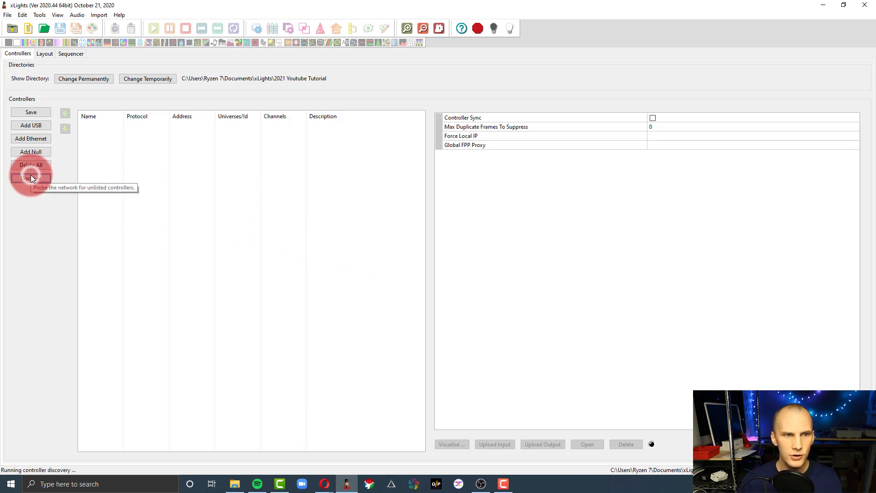
Step: Discover the F4V3 v2.55A controller at 192.168.0.152, review its E131 settings, and save
click(108, 173)
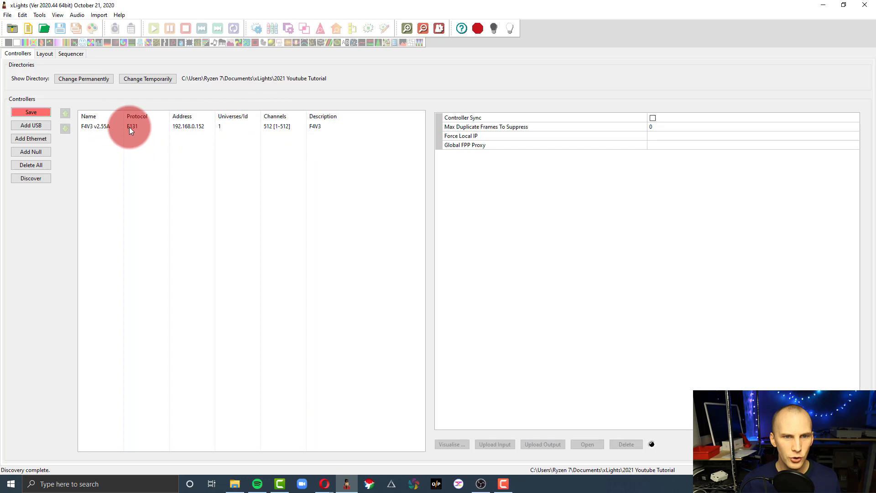
click(177, 127)
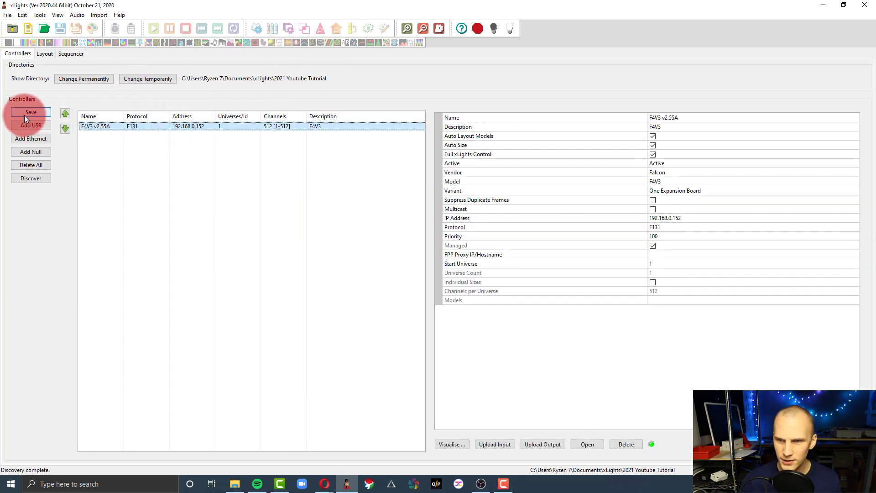
click(505, 137)
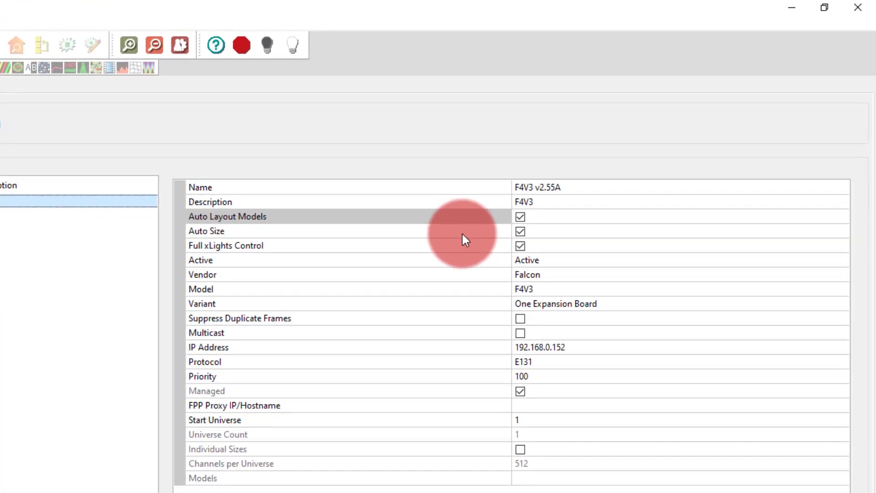
click(623, 153)
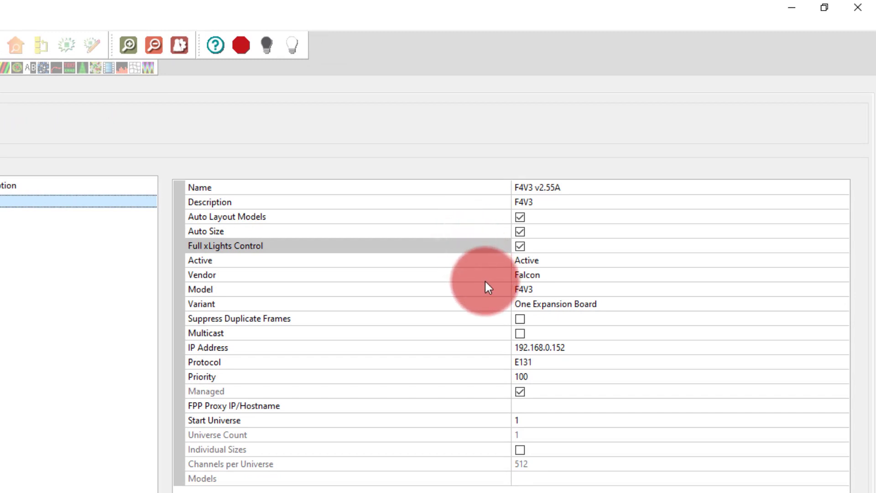
click(483, 332)
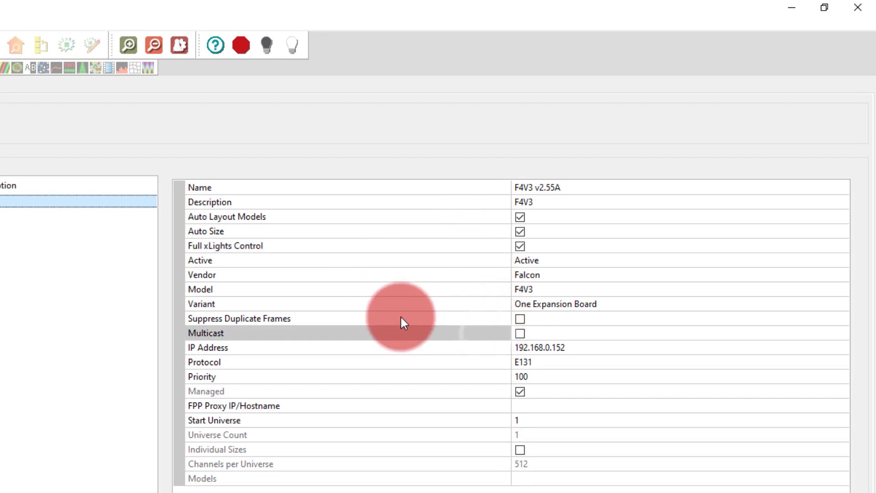
click(426, 392)
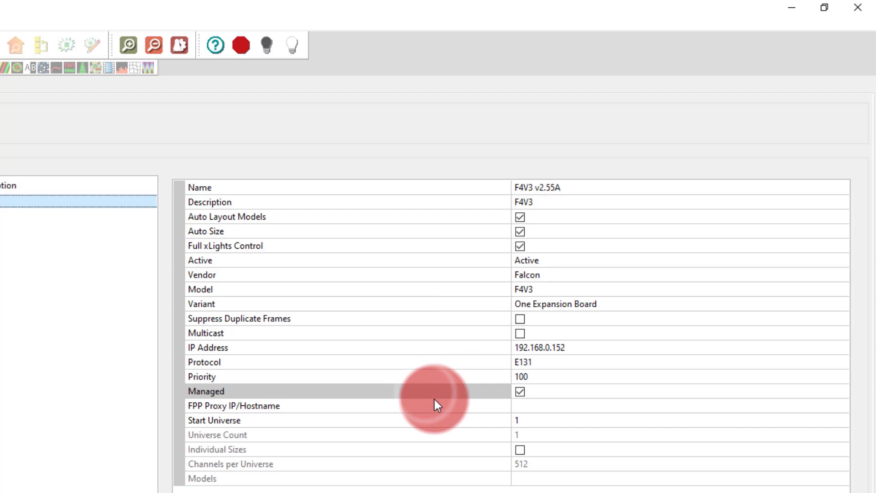
click(465, 439)
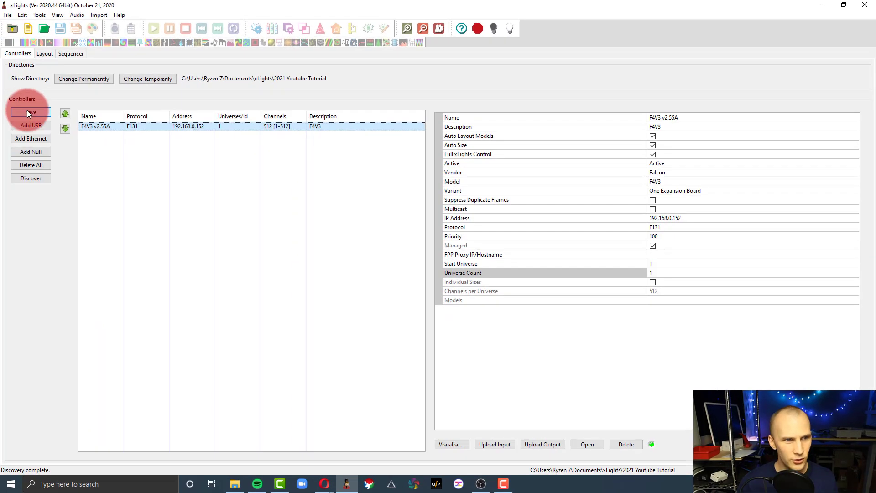
click(27, 110)
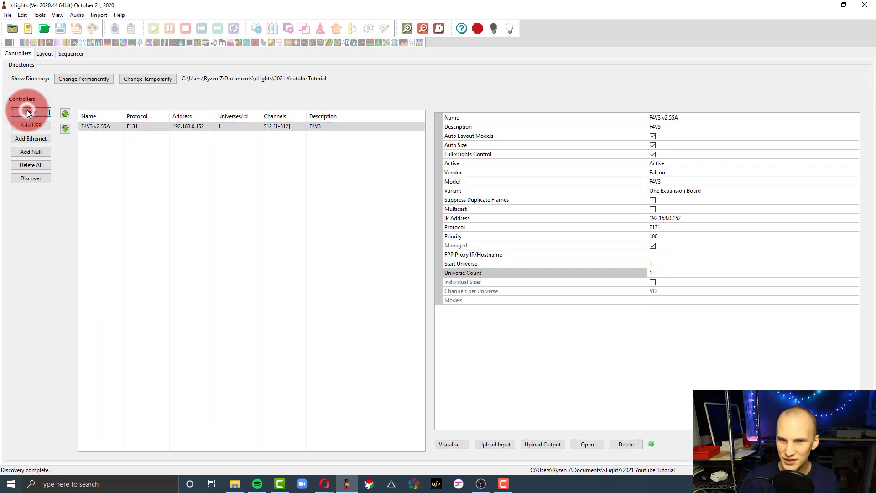
click(295, 170)
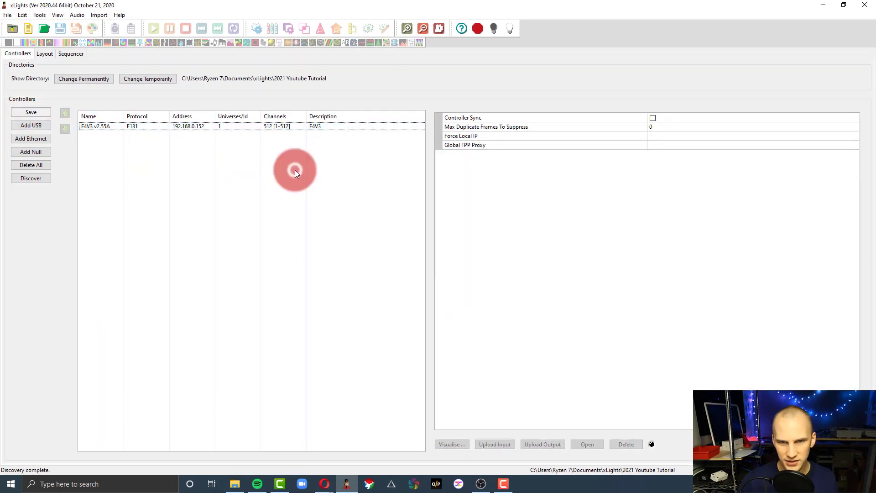
Step: Draw a new Matrix model in the layout preview
click(43, 54)
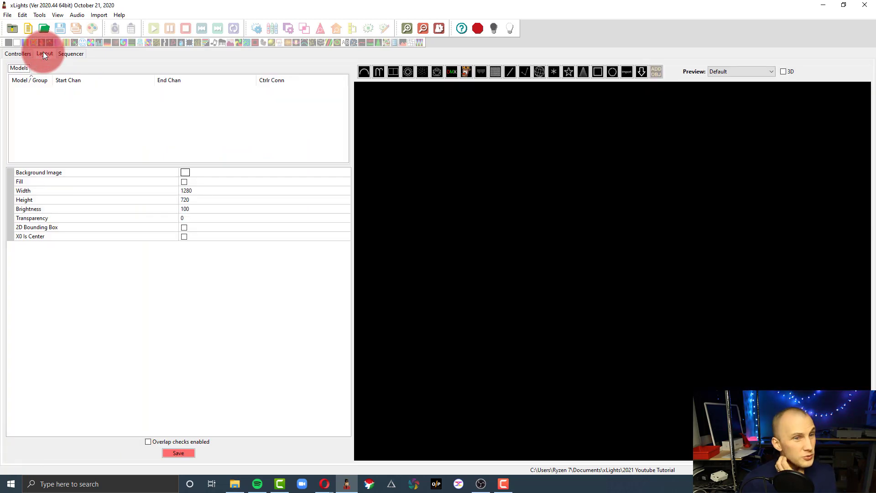
click(93, 115)
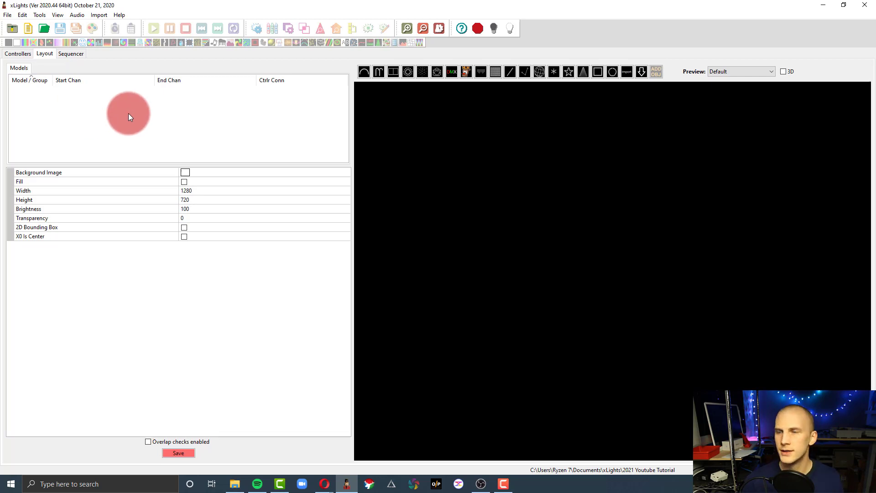
click(495, 72)
drag(412, 148, 637, 259)
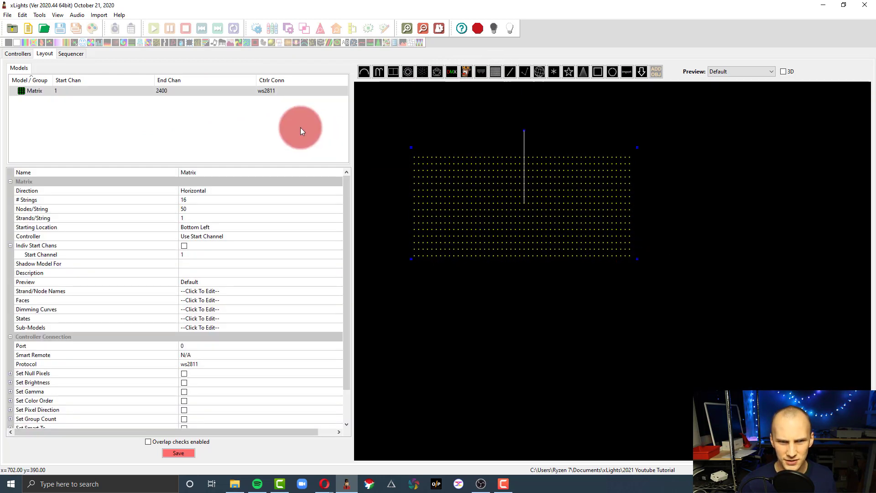
Step: Give the Matrix 4 strings, 150 nodes per string and 3 strands per string, then save
click(201, 199)
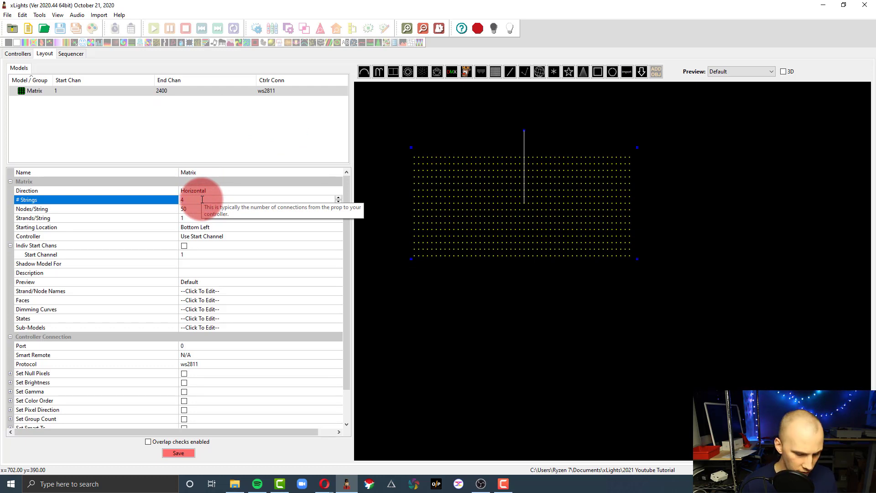
key(Return)
click(187, 212)
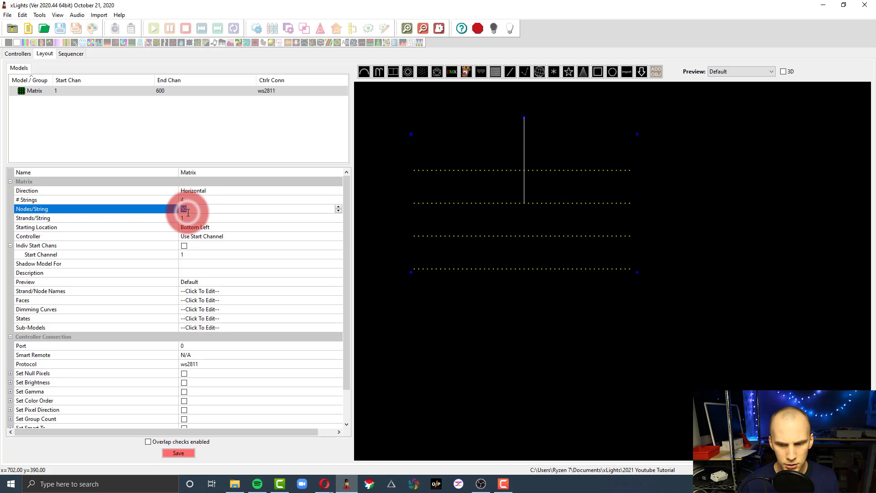
text(150)
key(Return)
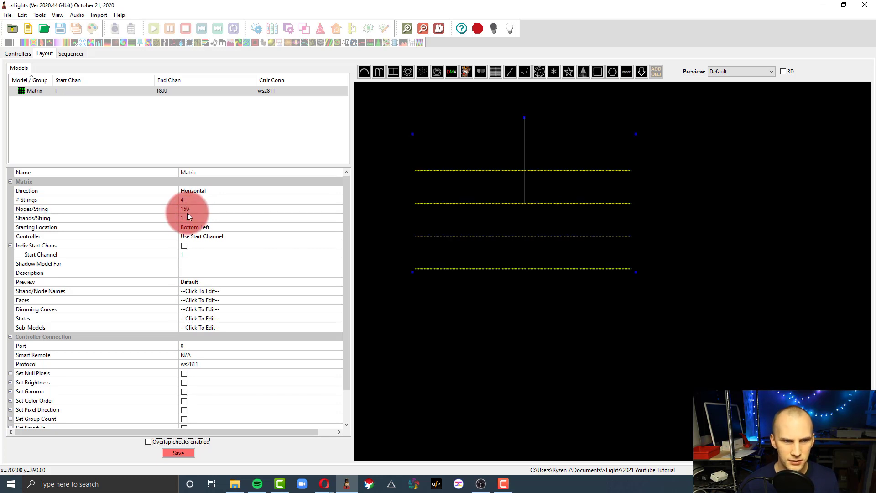
click(187, 218)
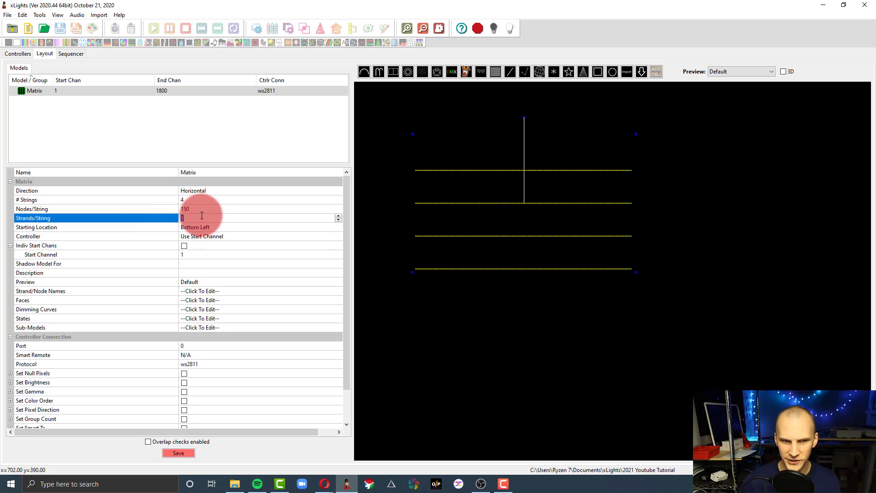
key(Tab)
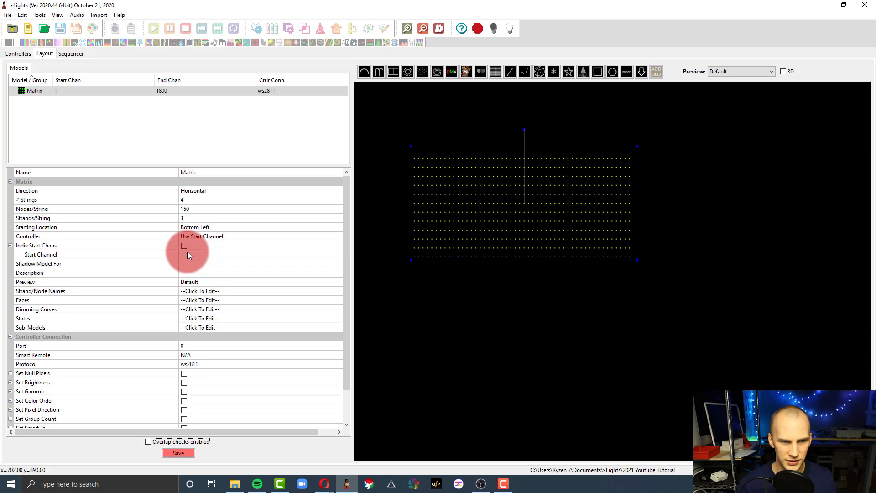
click(179, 453)
Step: Check the Matrix's controller port and protocol settings
scroll(149, 331, down, 2)
click(182, 313)
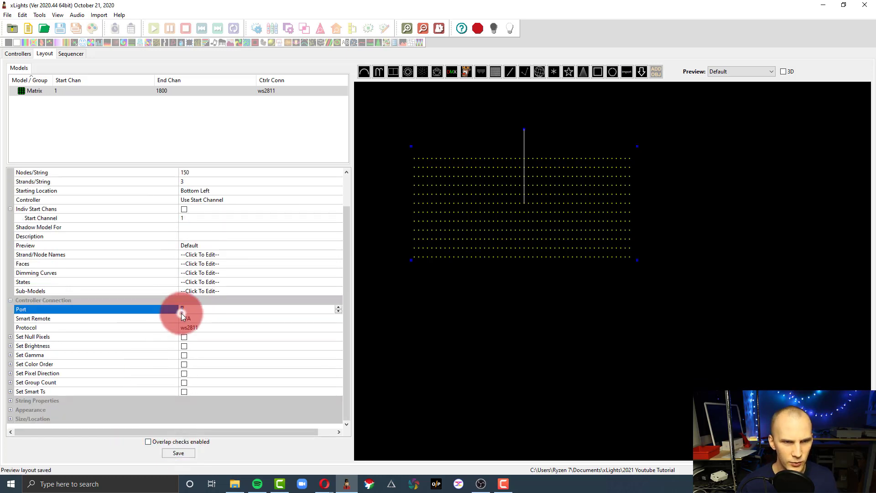
click(200, 327)
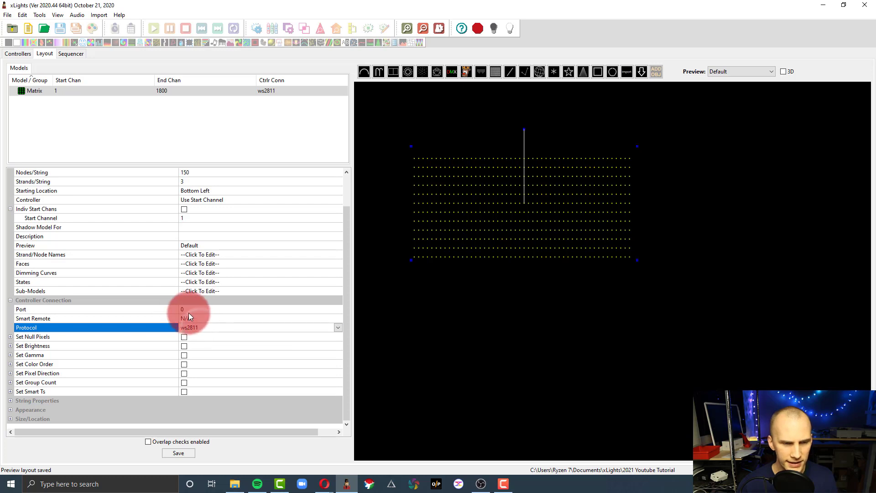
click(188, 310)
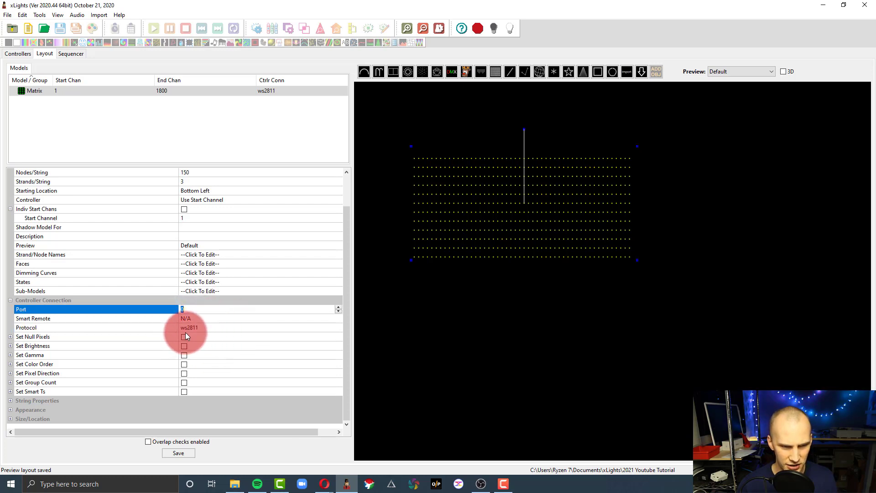
scroll(199, 261, up, 2)
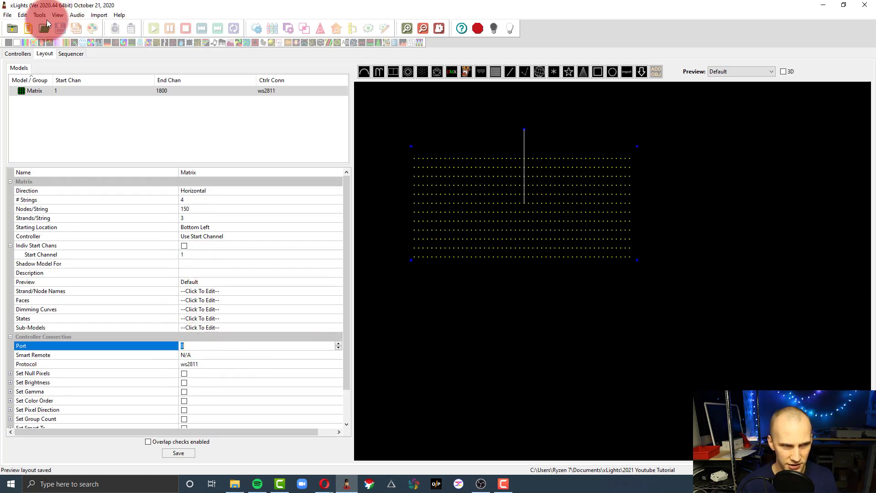
click(16, 56)
Step: Assign the Matrix to F4V3 Pixel Port 1 so its four strings fill ports 1–4
click(156, 125)
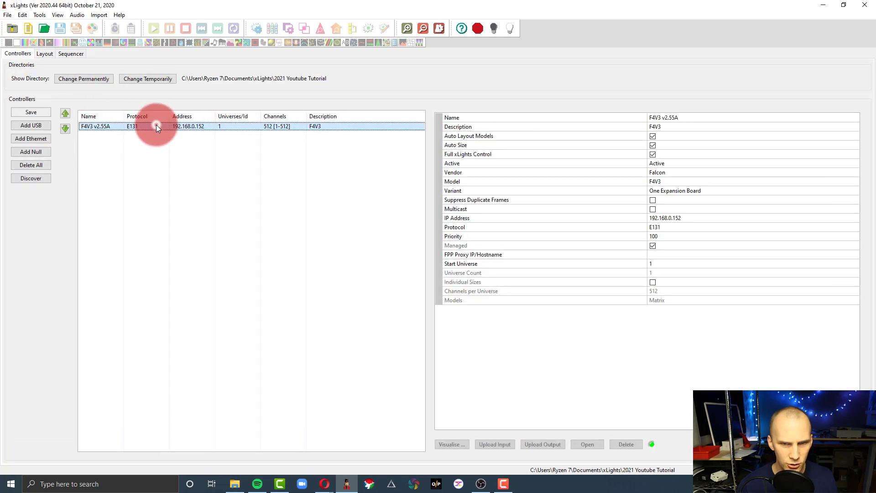
click(453, 447)
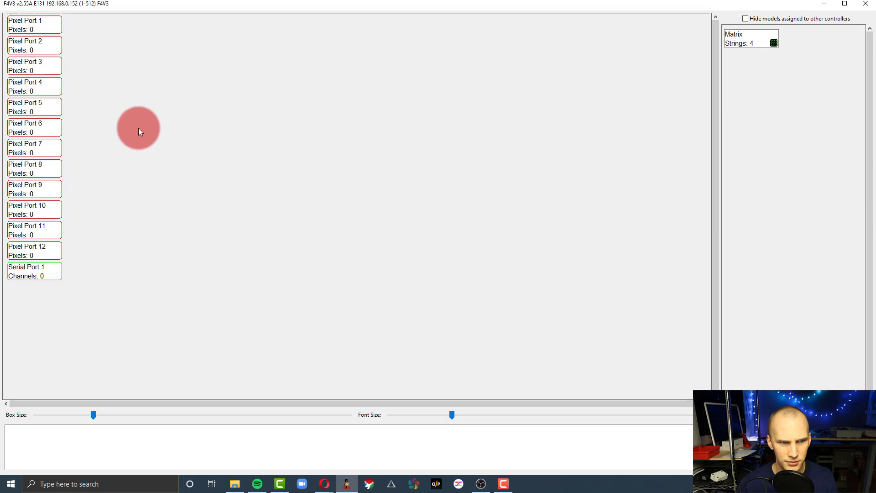
drag(744, 44, 58, 26)
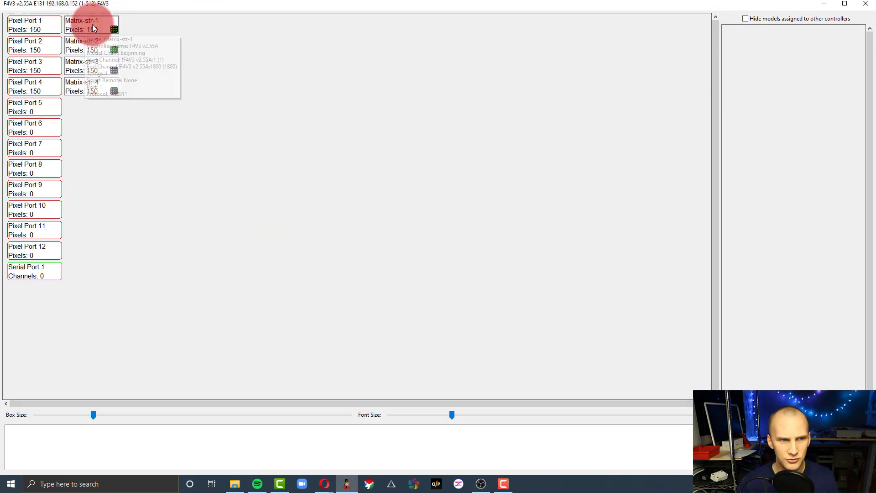
click(100, 94)
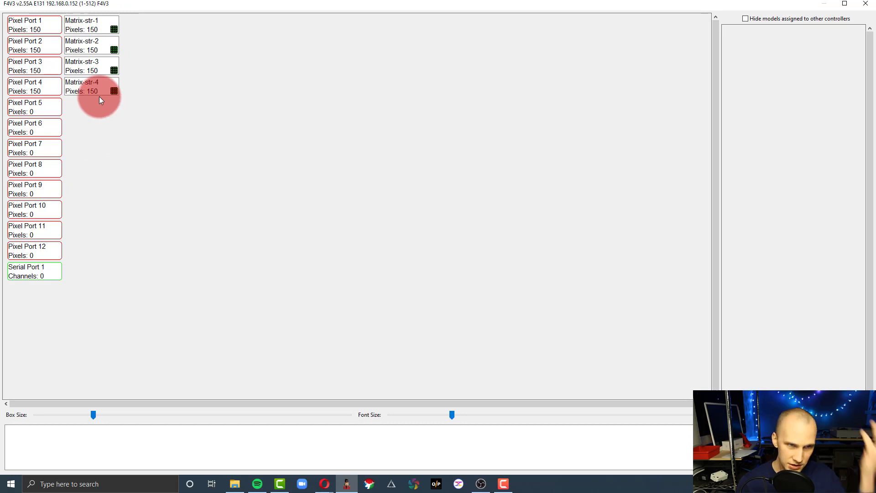
mouse_move(39, 24)
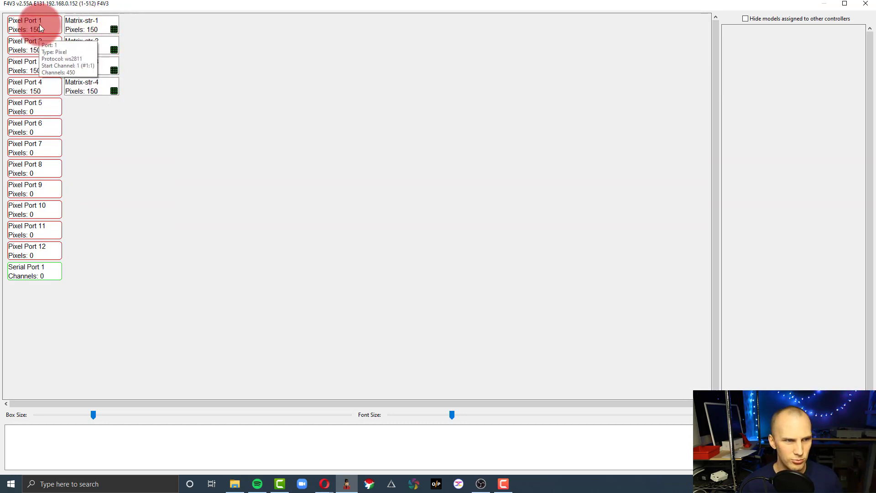
mouse_move(37, 112)
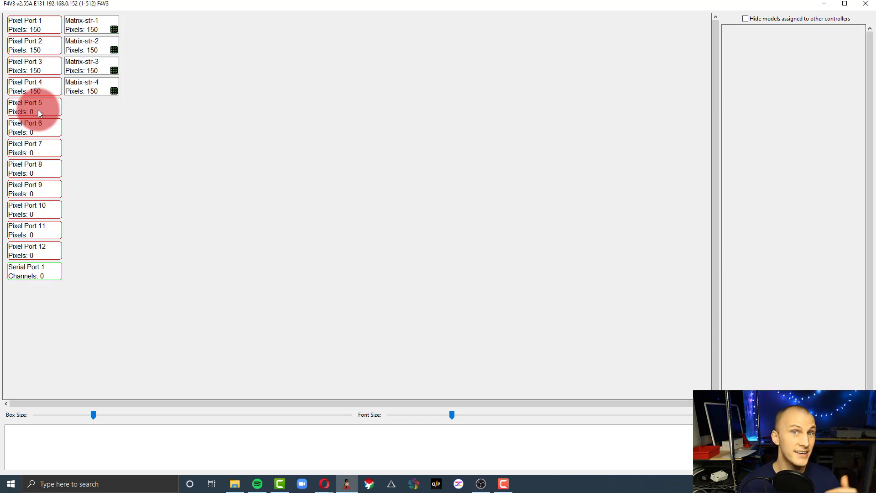
mouse_move(42, 258)
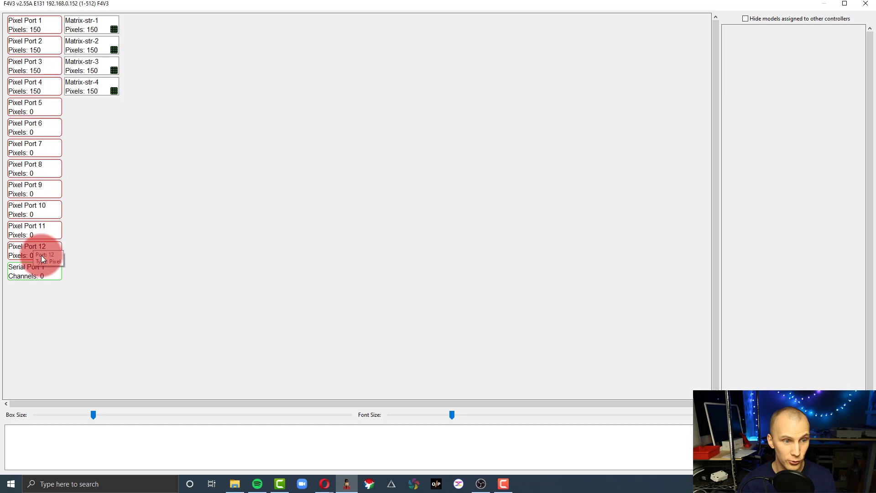
click(865, 4)
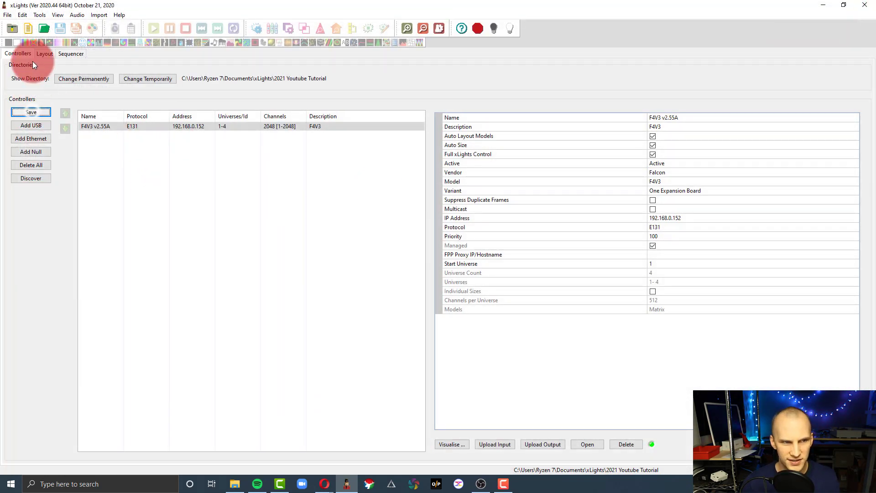
click(44, 54)
Step: Save the layout and recheck the port view showing Matrix-str-1 to 4 at 150 pixels each
click(181, 481)
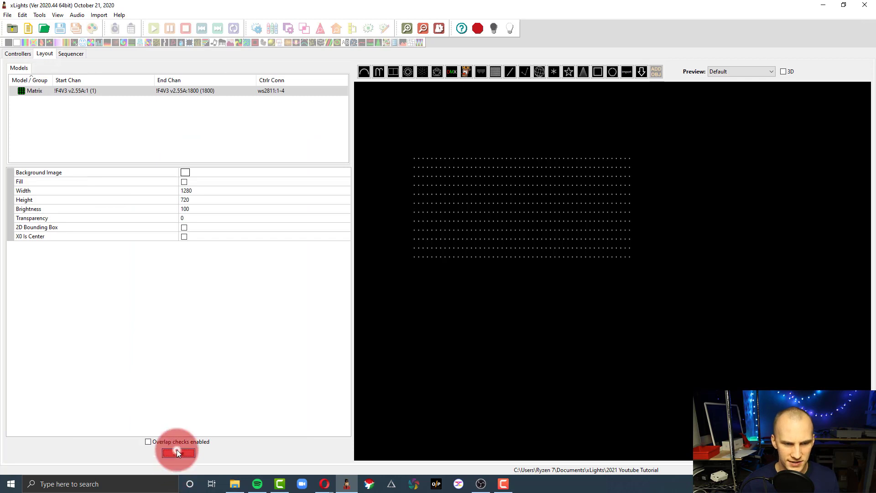
click(80, 55)
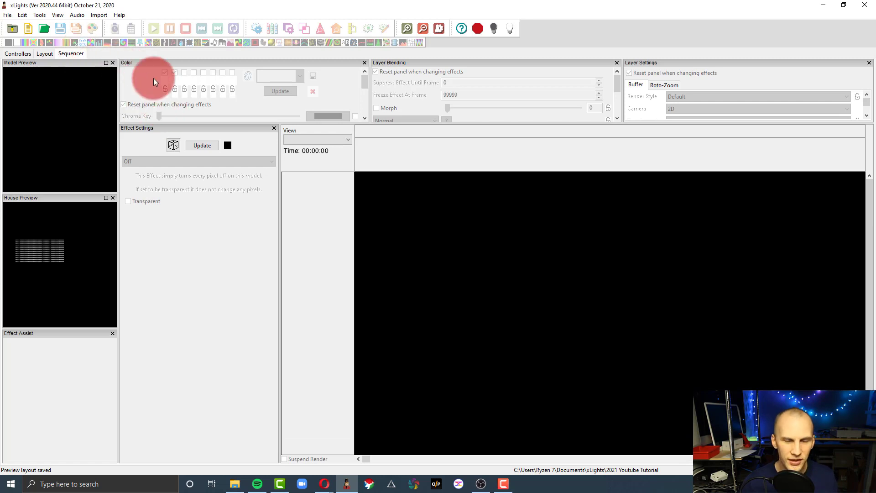
click(44, 53)
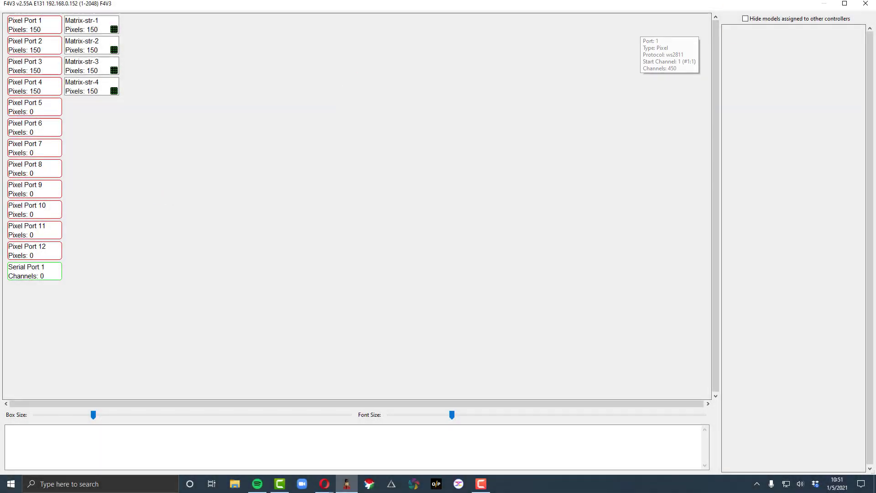
click(864, 4)
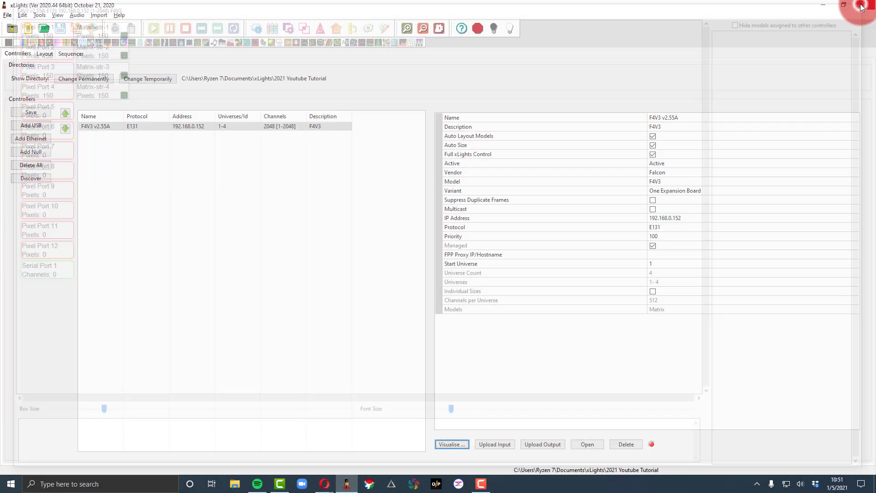
Step: Enable controller brightness on the Matrix, set it to 50, and save the layout
click(46, 53)
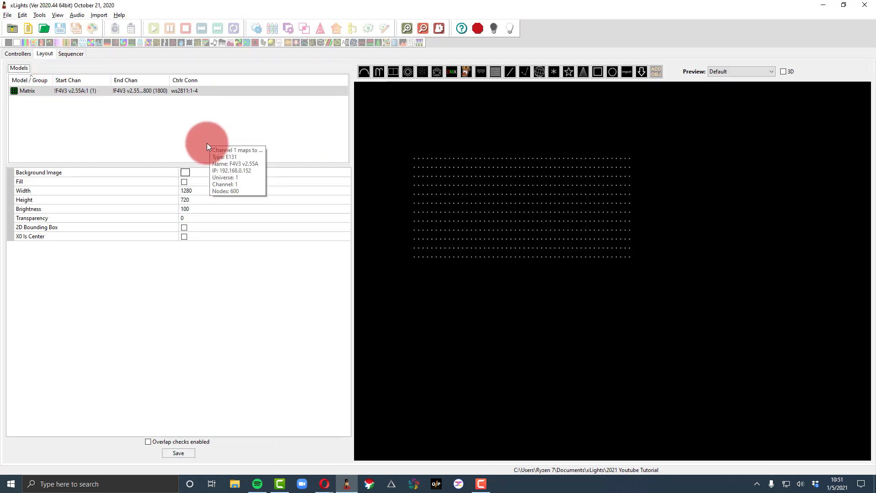
click(412, 221)
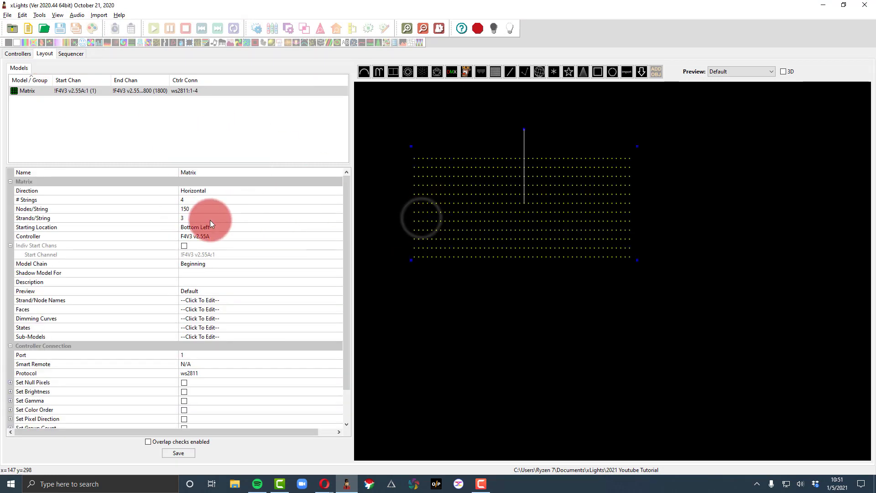
scroll(210, 220, down, 1)
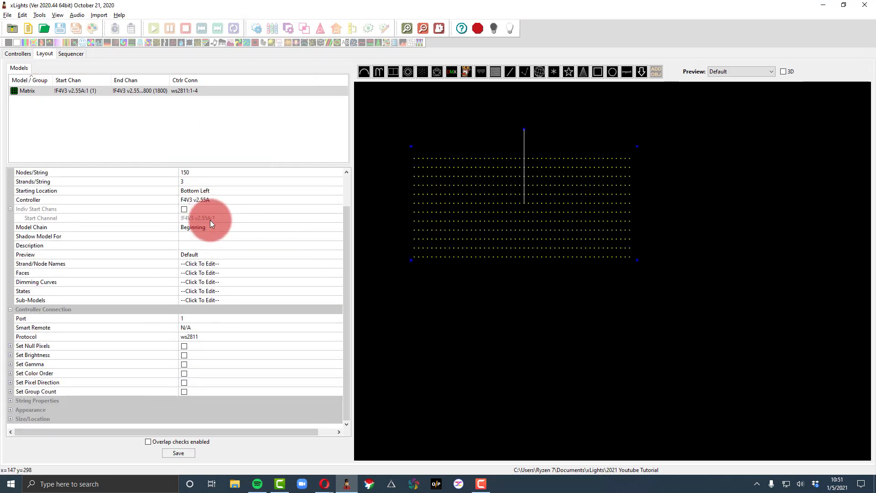
click(10, 355)
click(184, 354)
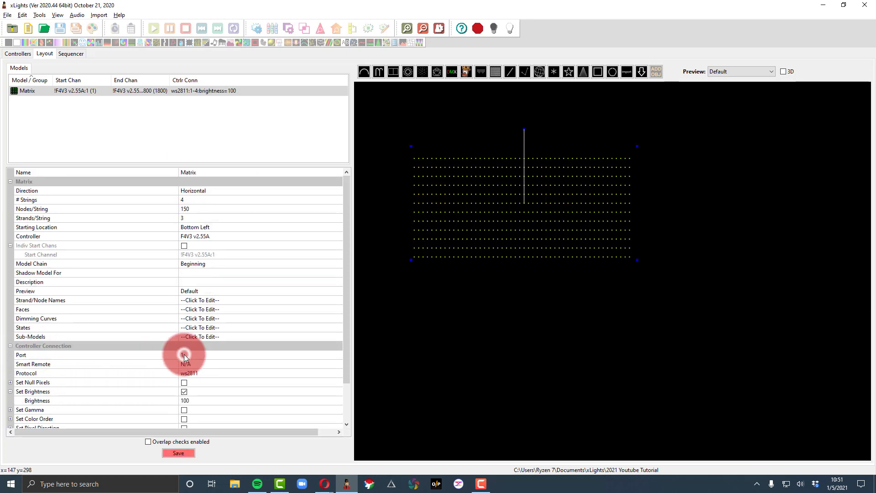
click(191, 355)
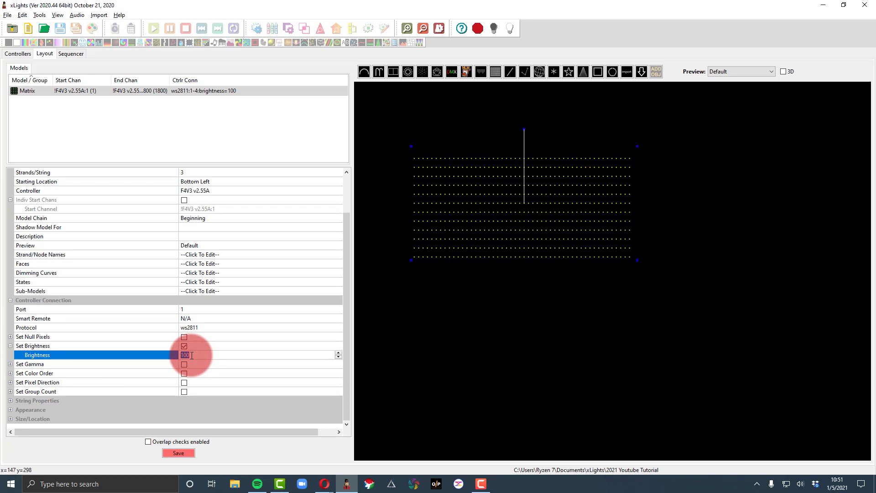
text(50)
key(Return)
click(203, 395)
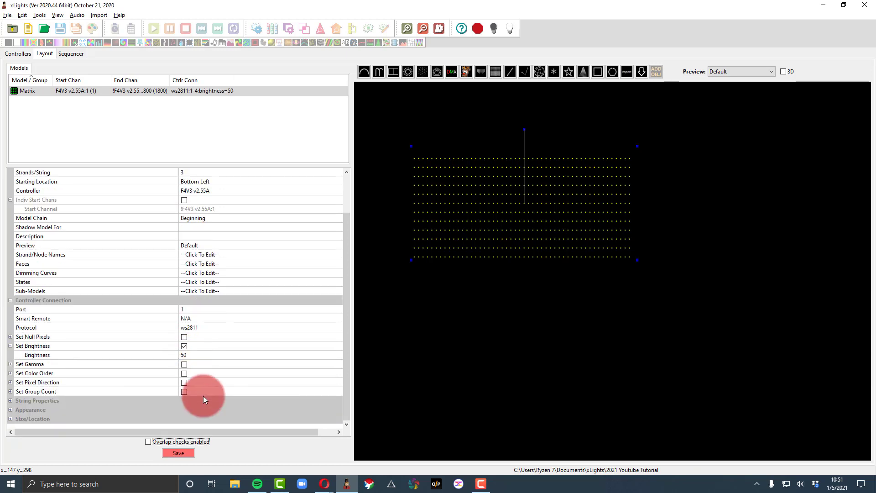
click(178, 452)
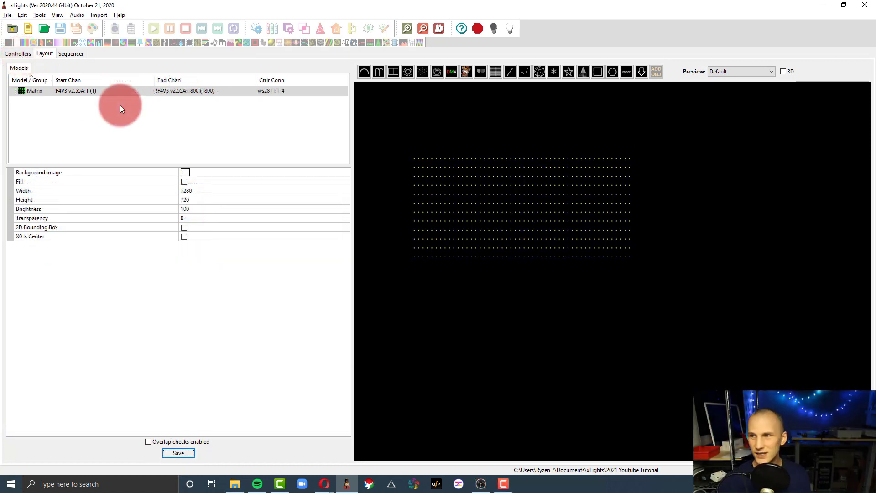
Step: Deselect the model and start a new musical sequence without choosing an audio file
right_click(165, 133)
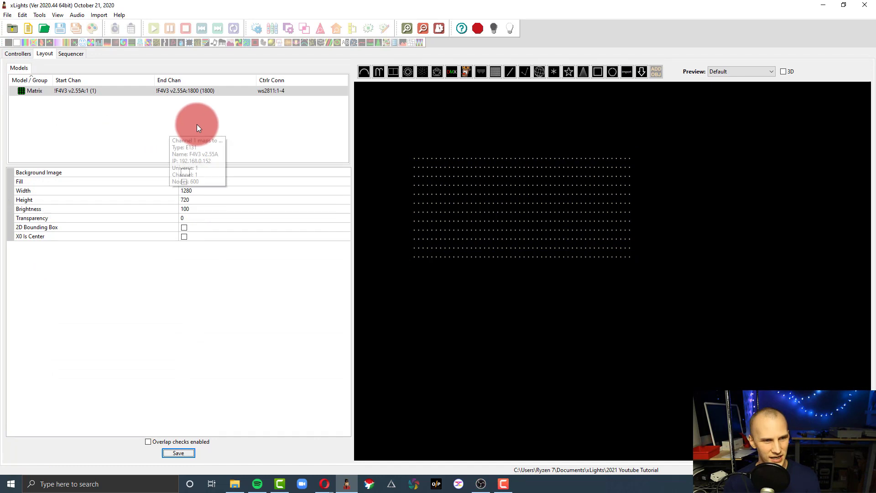
click(196, 115)
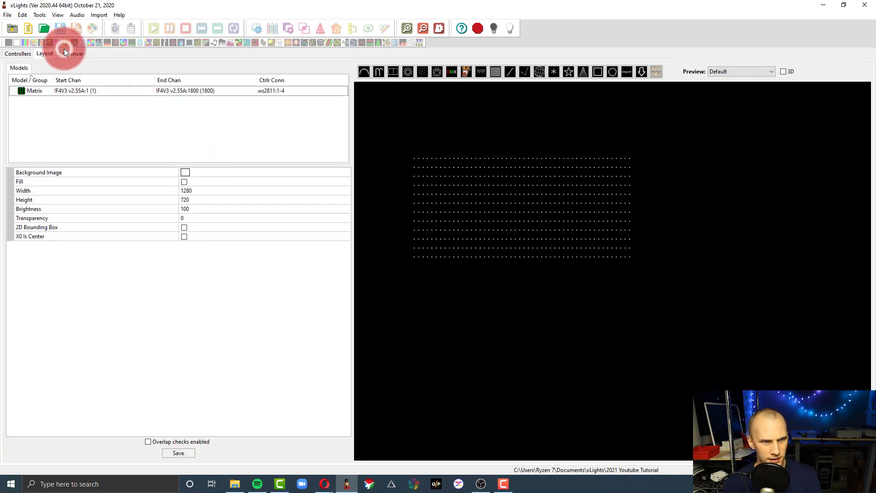
click(26, 29)
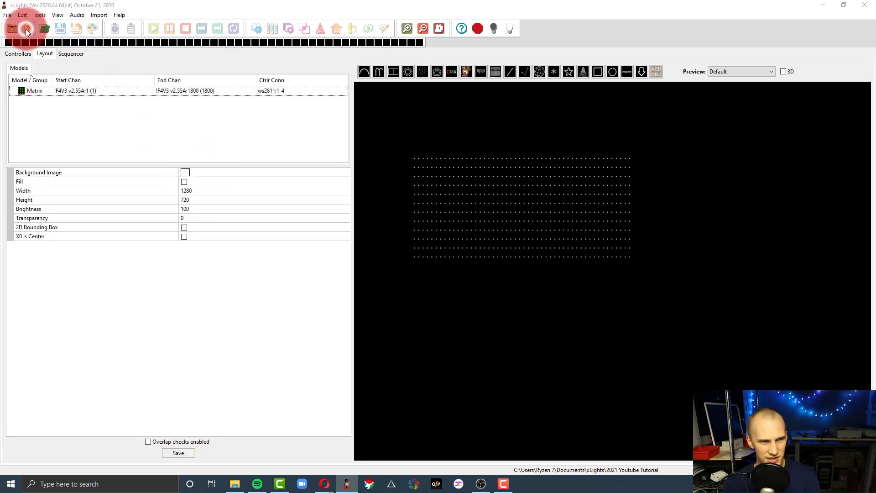
click(135, 89)
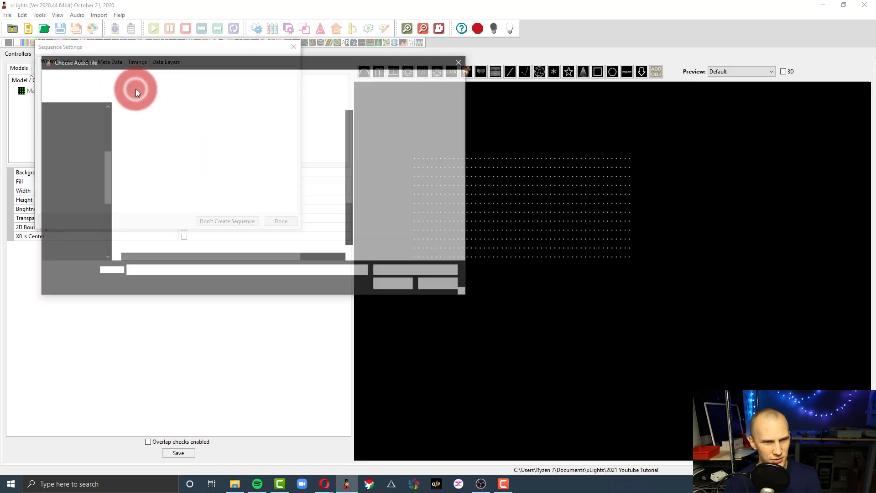
key(Escape)
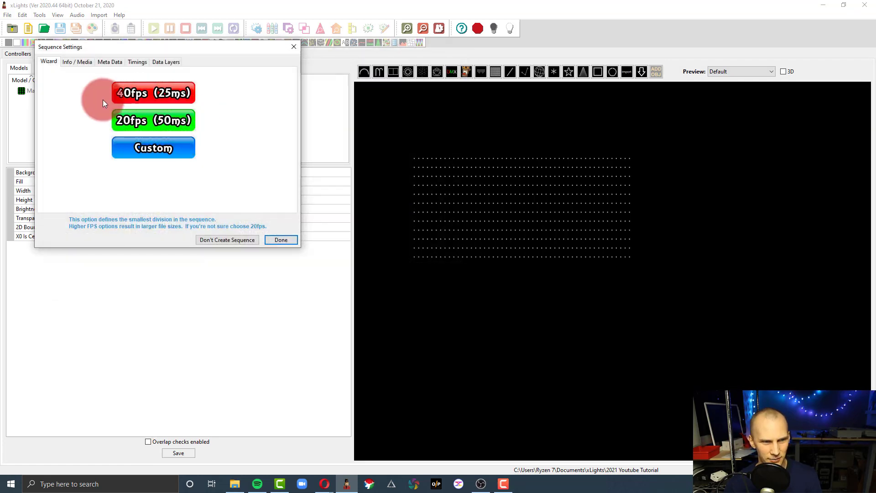
Step: Set the sequence to 20 fps with Quick Start and dismiss the missing media warning
click(180, 119)
click(172, 145)
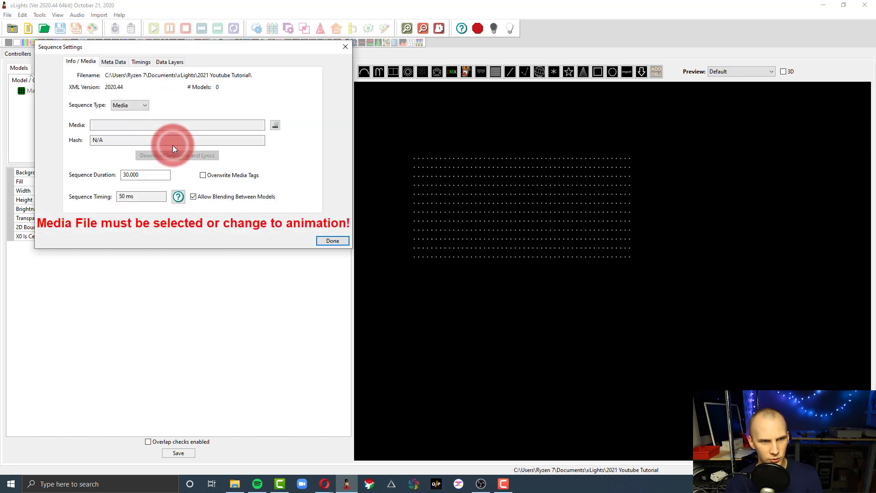
click(328, 239)
click(496, 239)
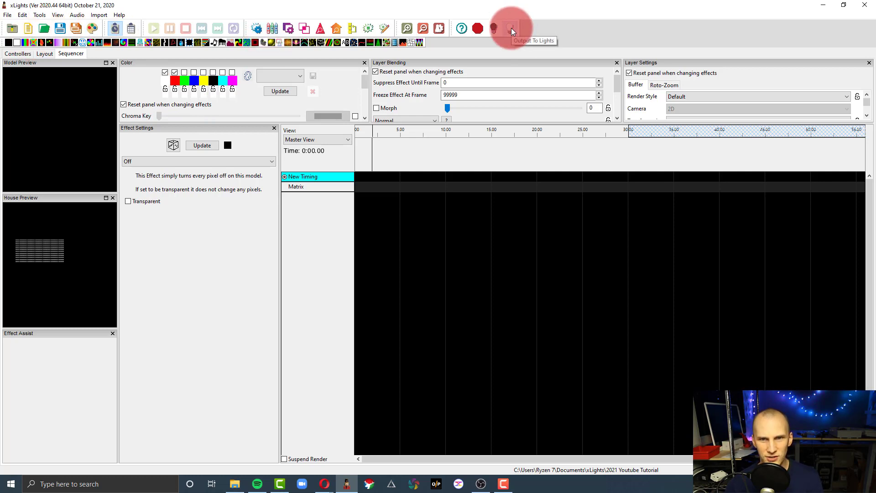
Step: Turn on output to lights and place an On effect spanning 0–15.95 s on the Matrix row
click(511, 29)
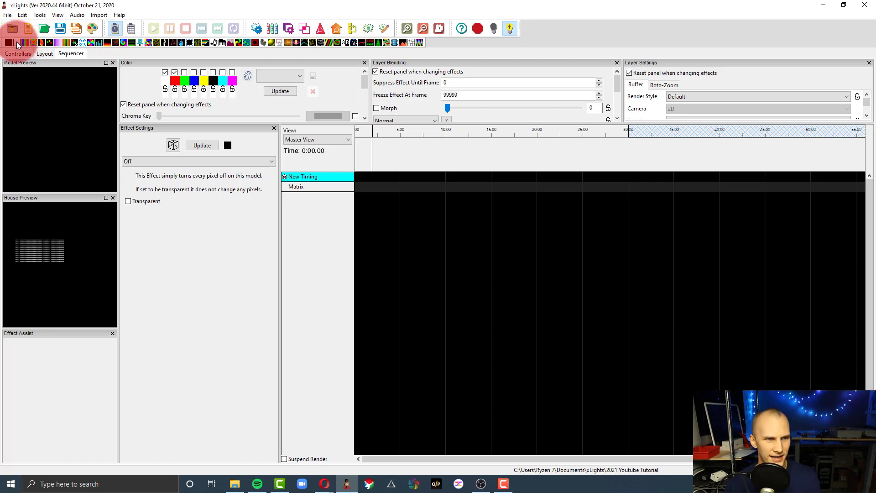
drag(16, 42, 499, 186)
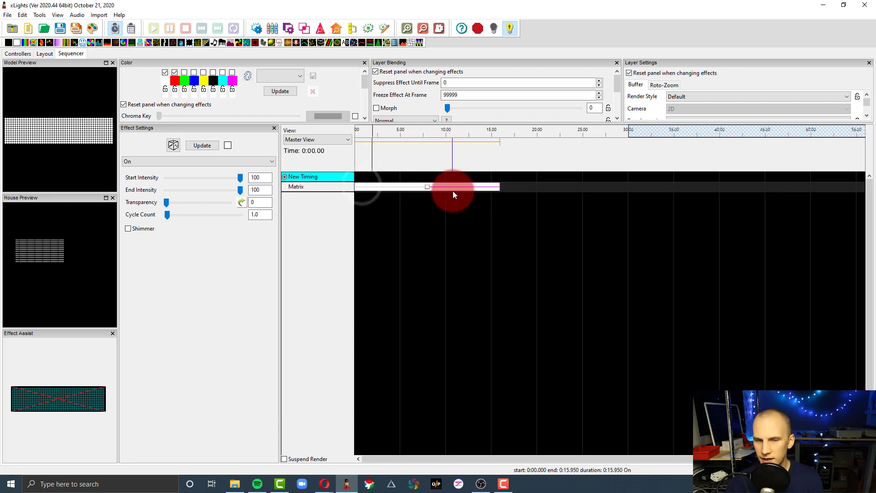
click(429, 187)
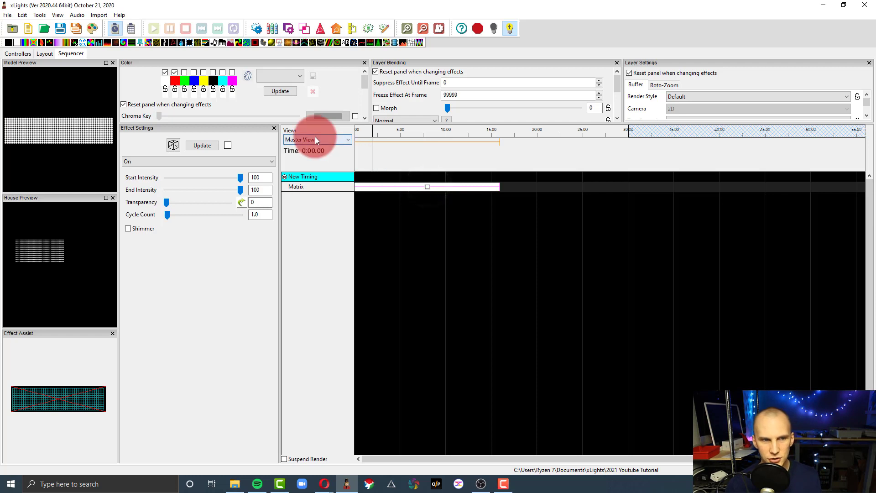
Step: Try Bars on the Matrix effect, then replace it with Fire at height 50 from Bottom
click(283, 91)
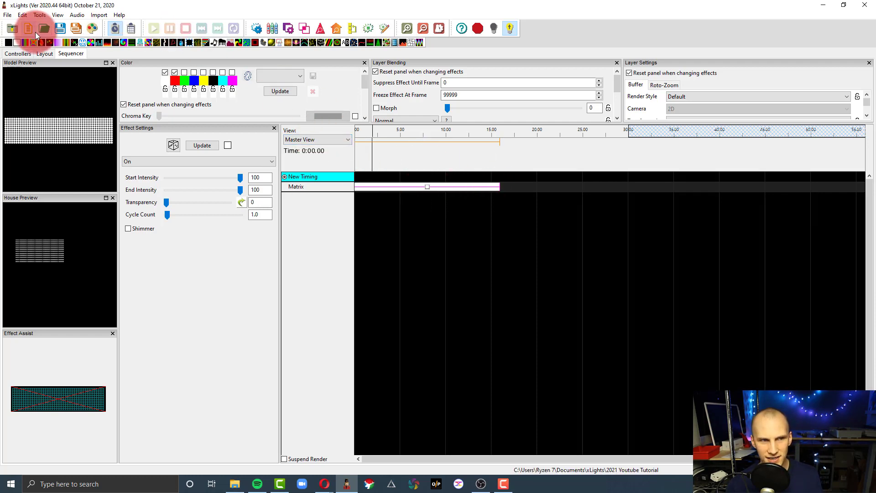
drag(24, 41, 469, 185)
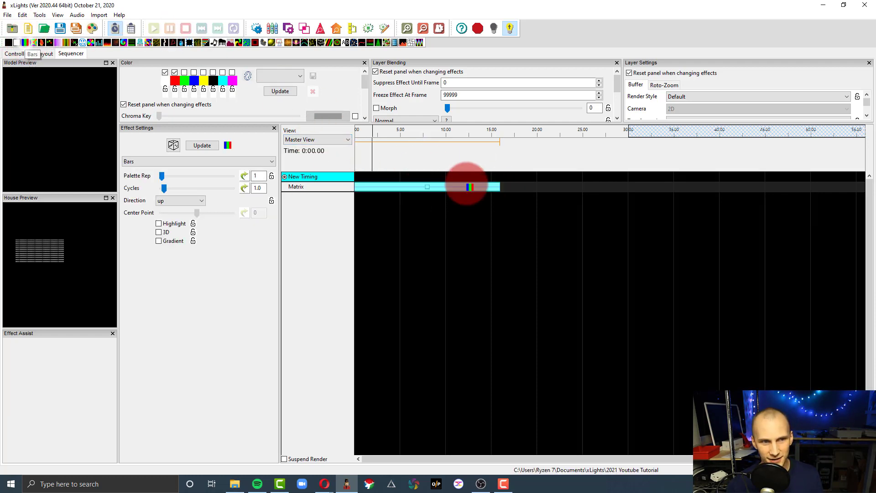
click(424, 184)
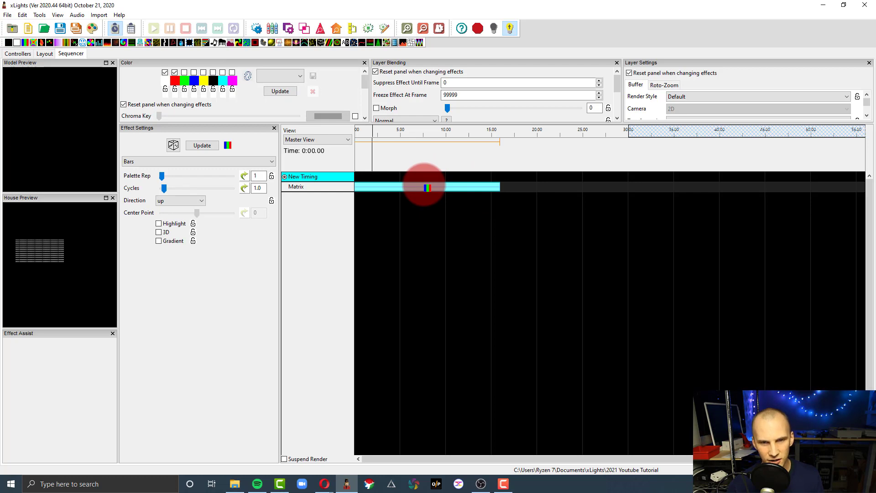
click(131, 160)
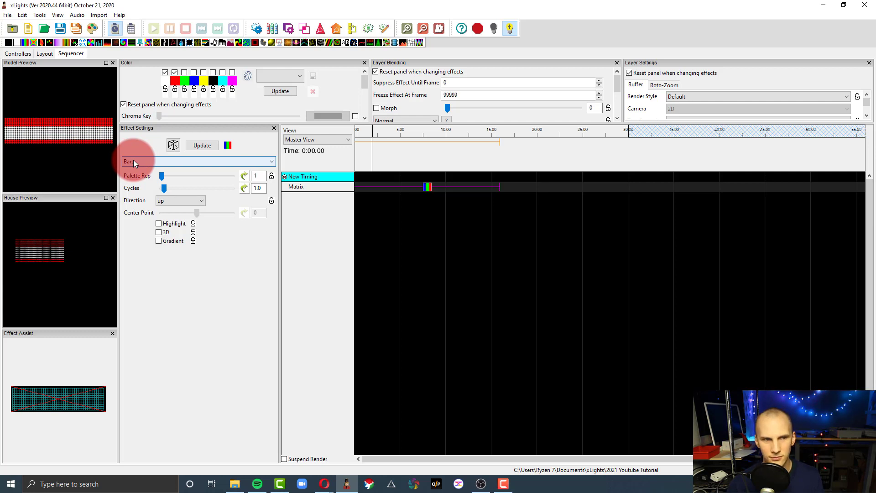
click(133, 161)
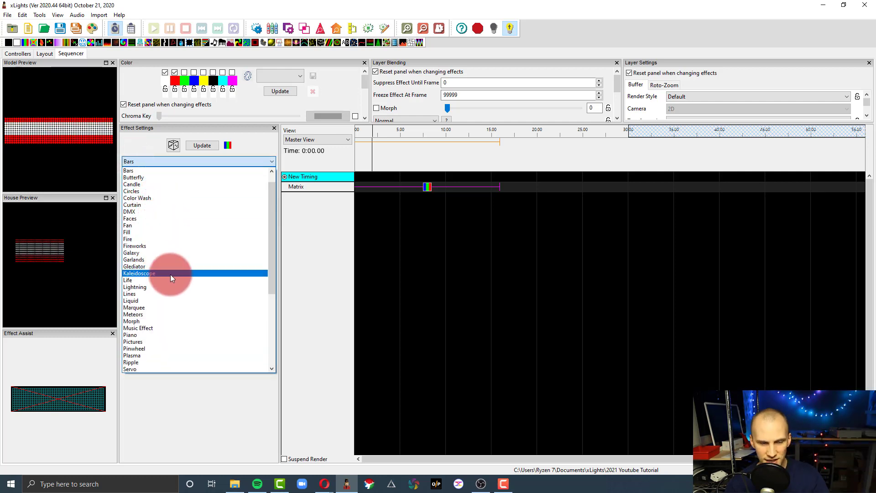
click(152, 155)
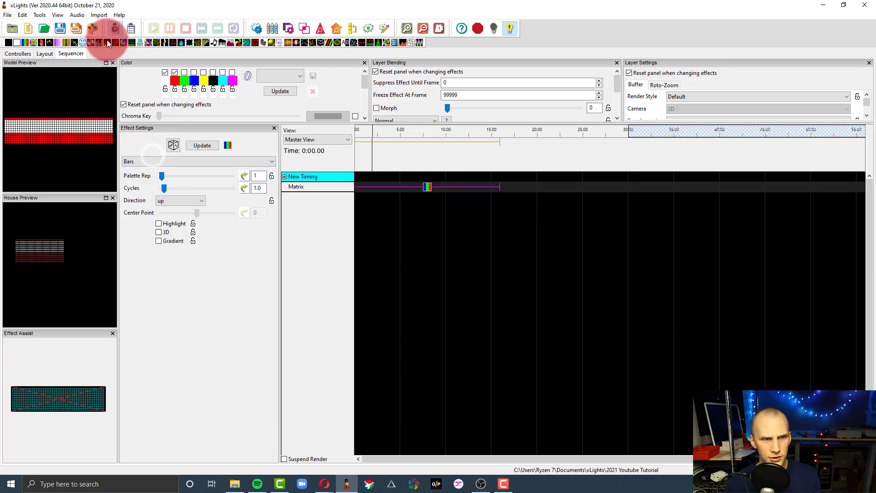
drag(108, 42, 425, 187)
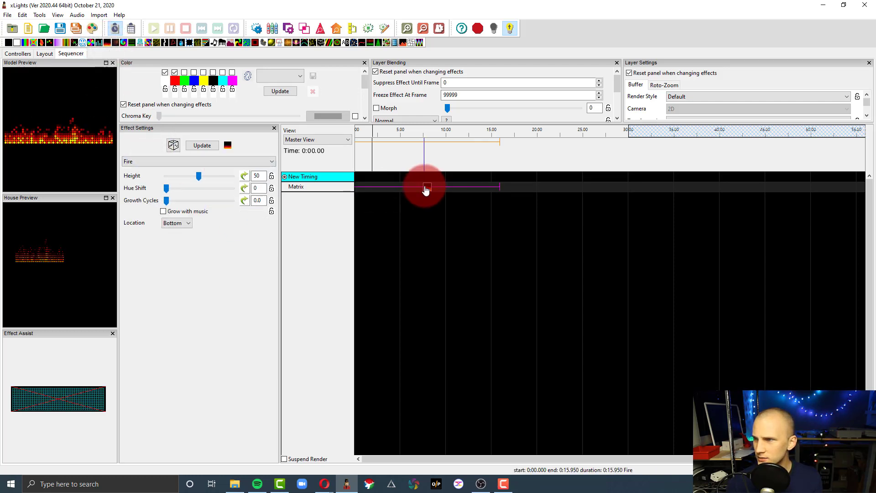
click(173, 176)
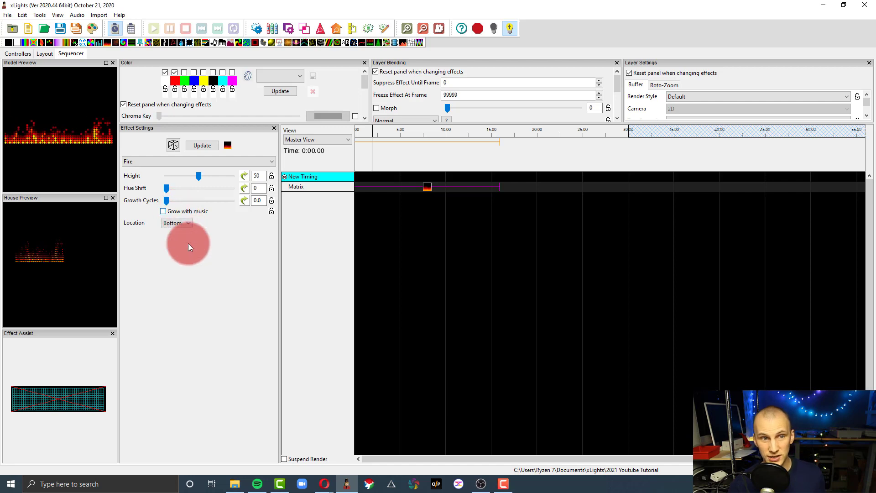
Step: Save the sequence as Test1.fseq and play it back from the start
key(ctrl+s)
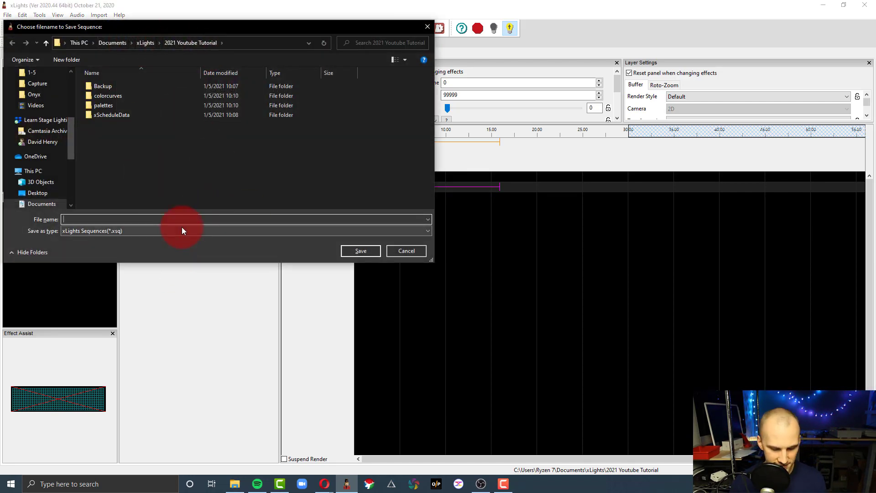
text(Test1)
key(Return)
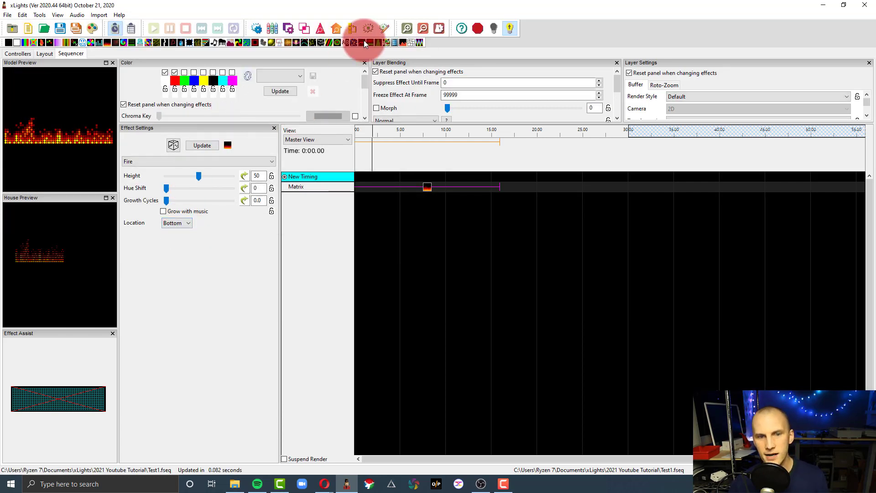
click(360, 131)
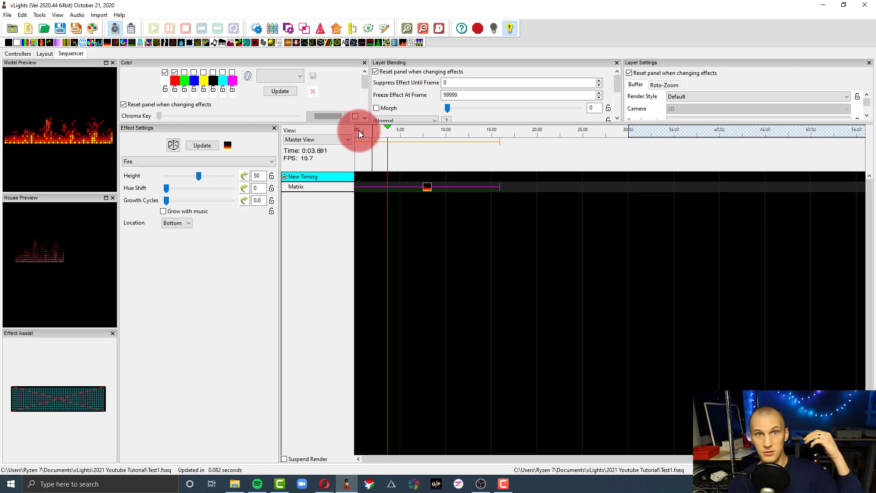
click(359, 131)
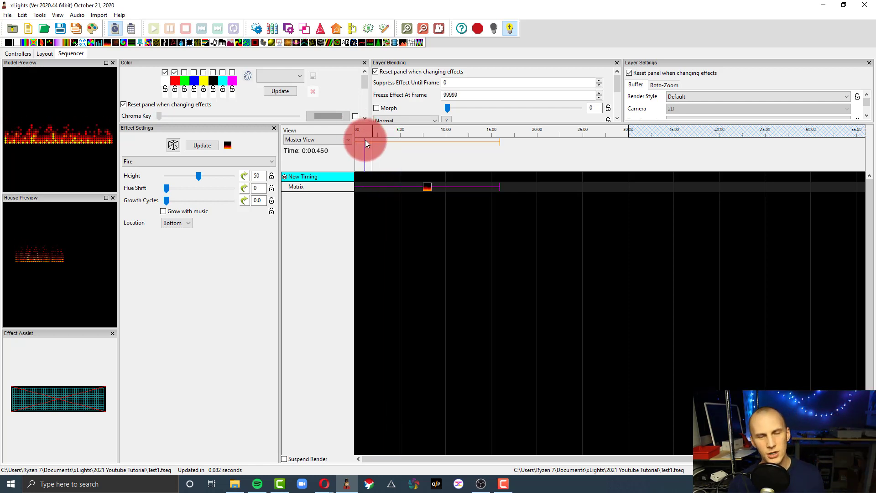